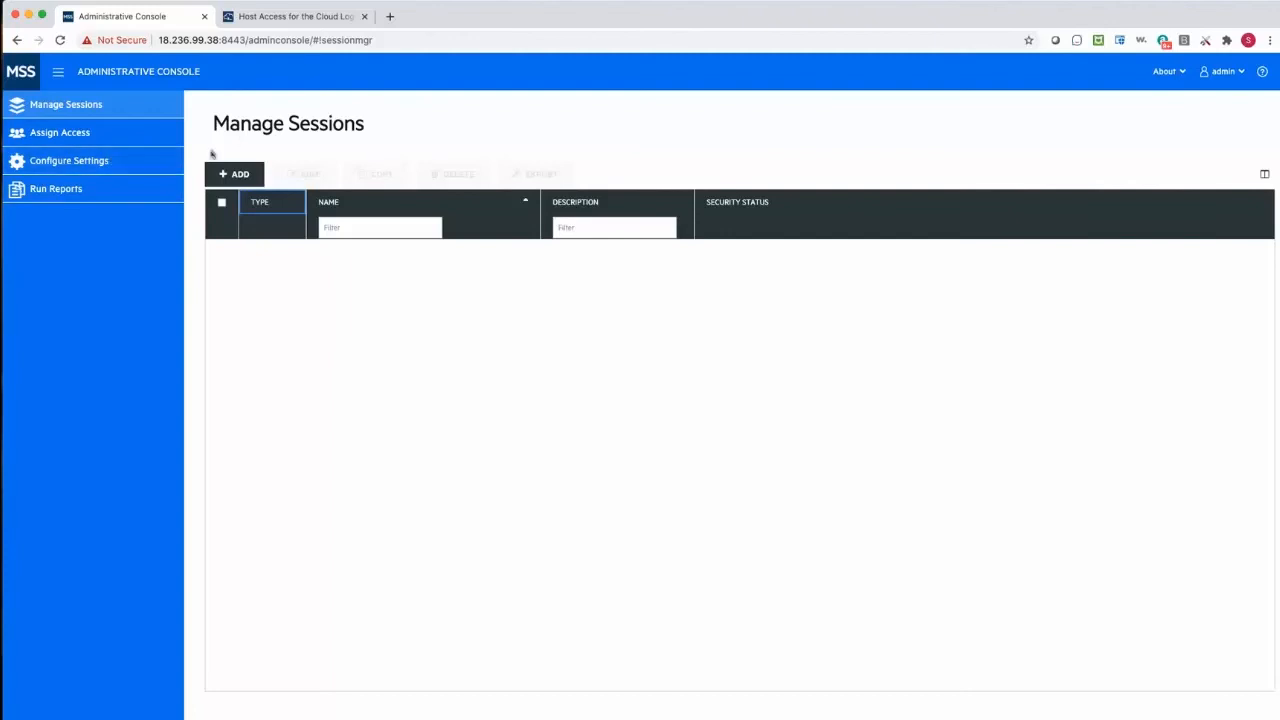
# - Set the authentication method to LDAP in the Authentication & Authorization settings
pyautogui.click(101, 164)
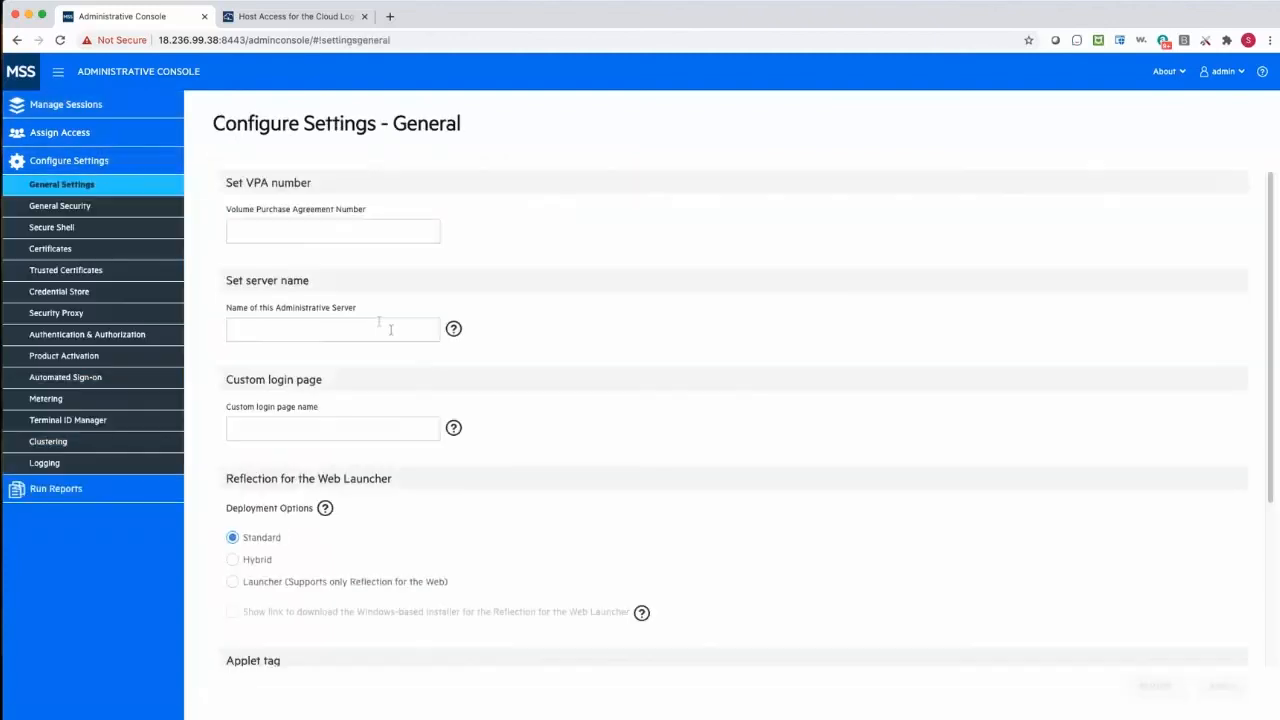
pyautogui.click(100, 336)
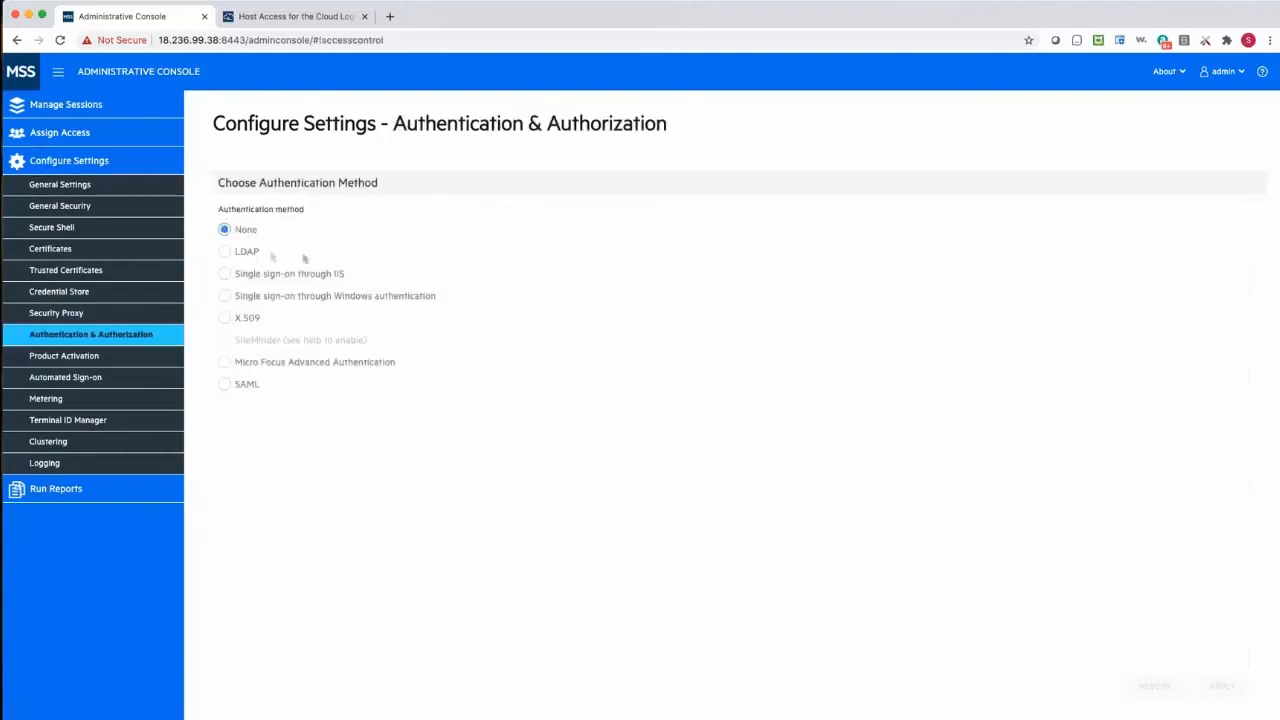
pyautogui.click(247, 251)
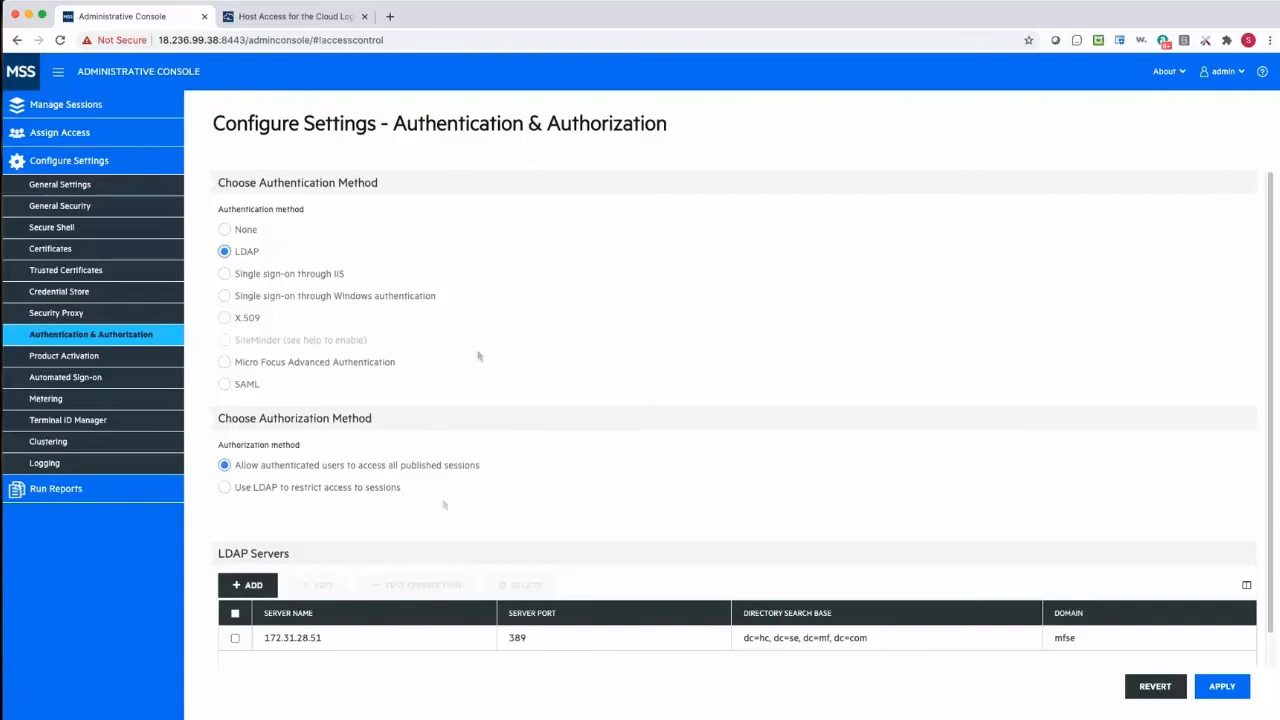
# - Open the existing LDAP server for editing and review its server type, server name, username and directory search base
pyautogui.click(238, 640)
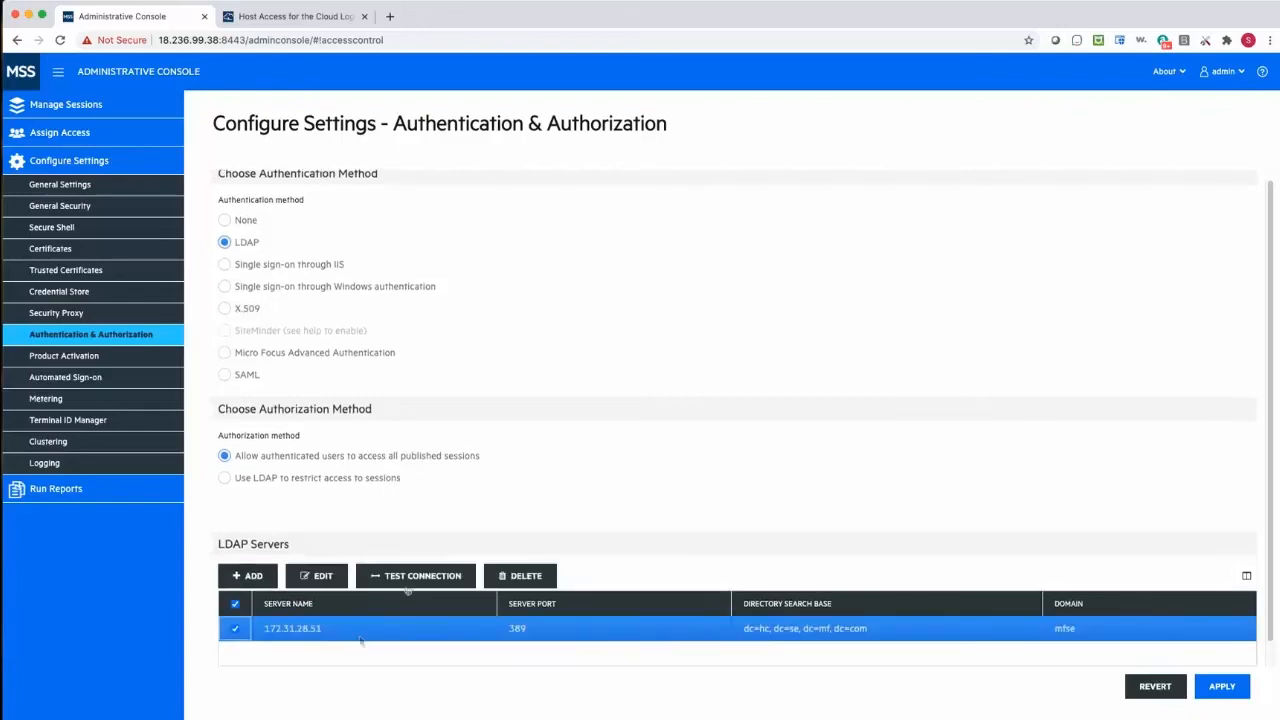
pyautogui.click(343, 575)
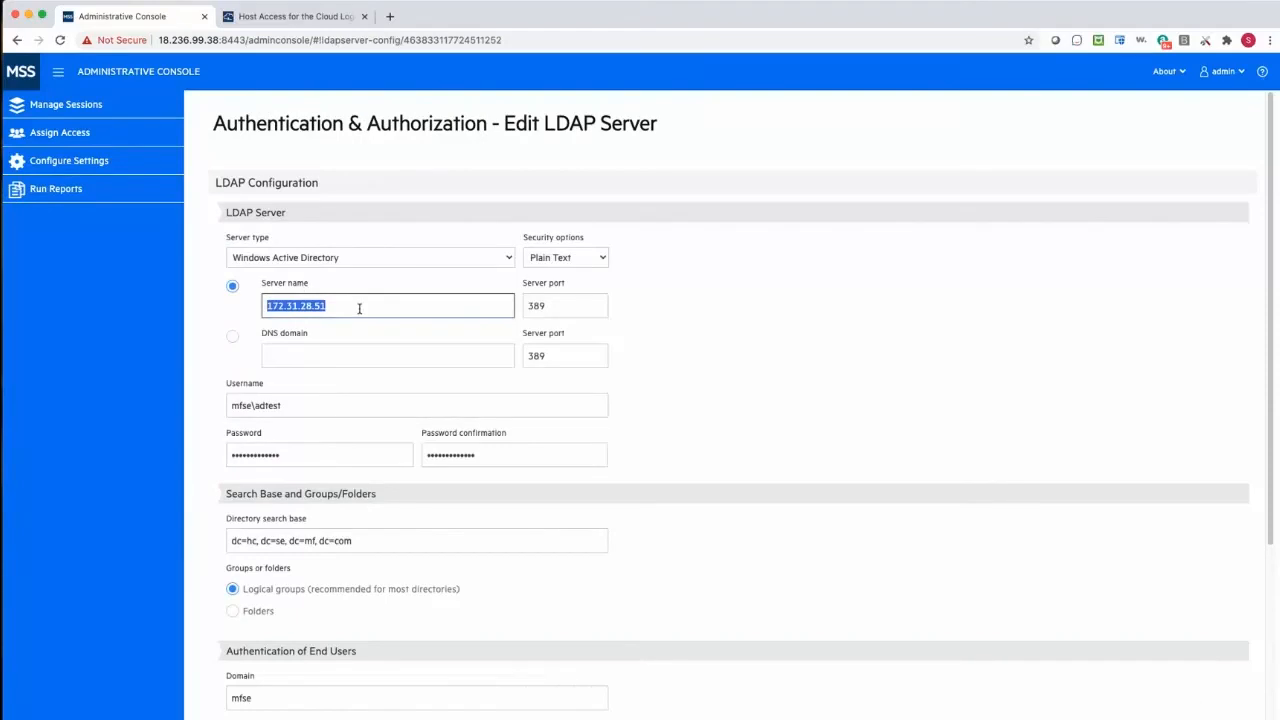
pyautogui.click(352, 260)
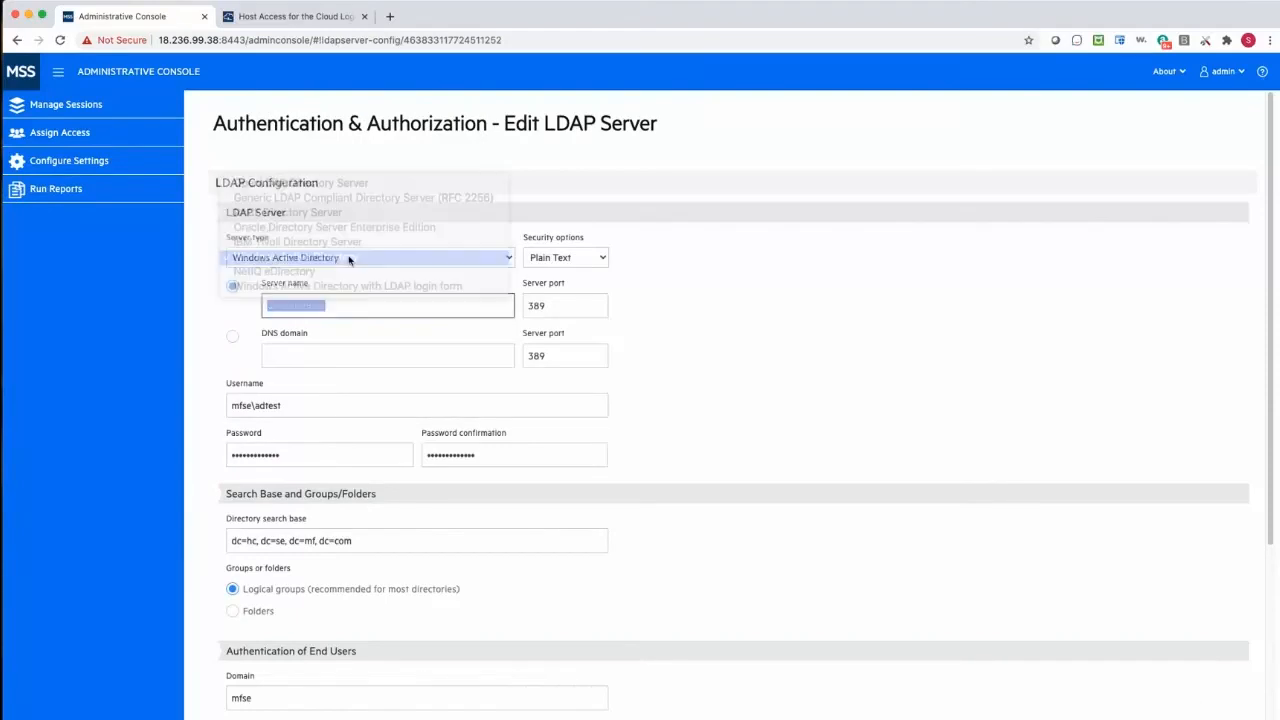
pyautogui.click(352, 256)
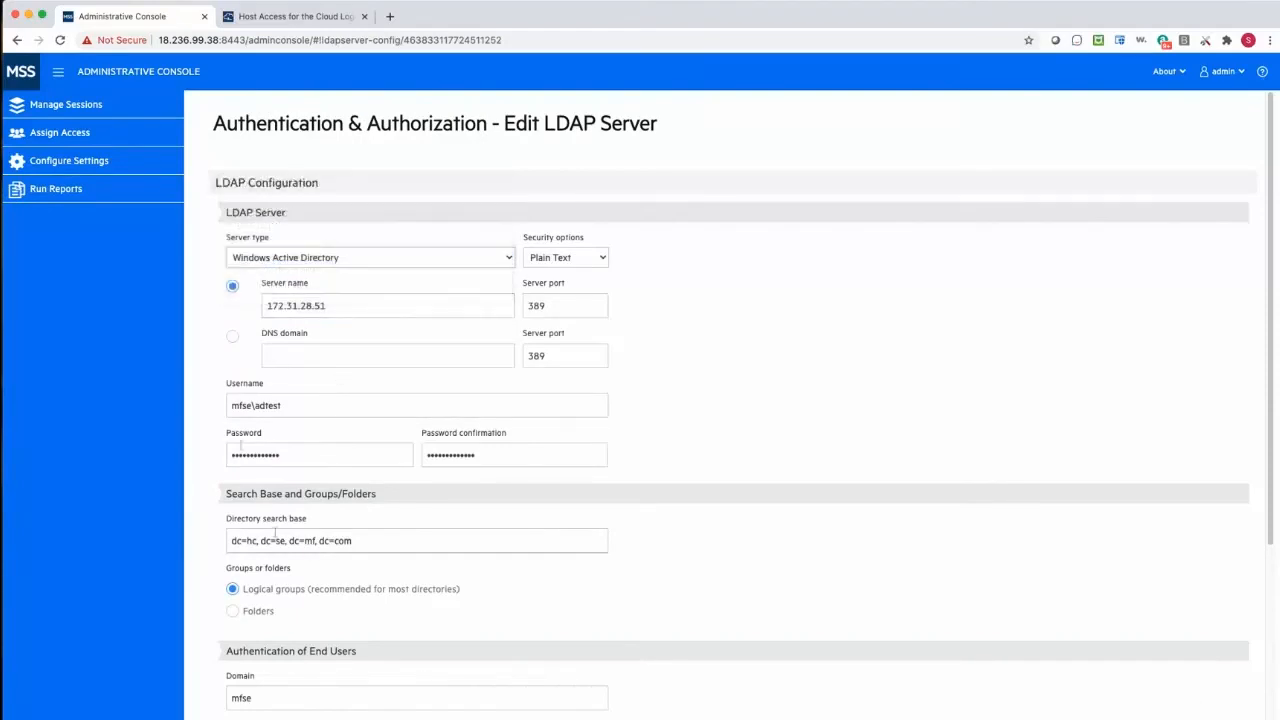
pyautogui.moveTo(323, 410); pyautogui.dragTo(181, 397)
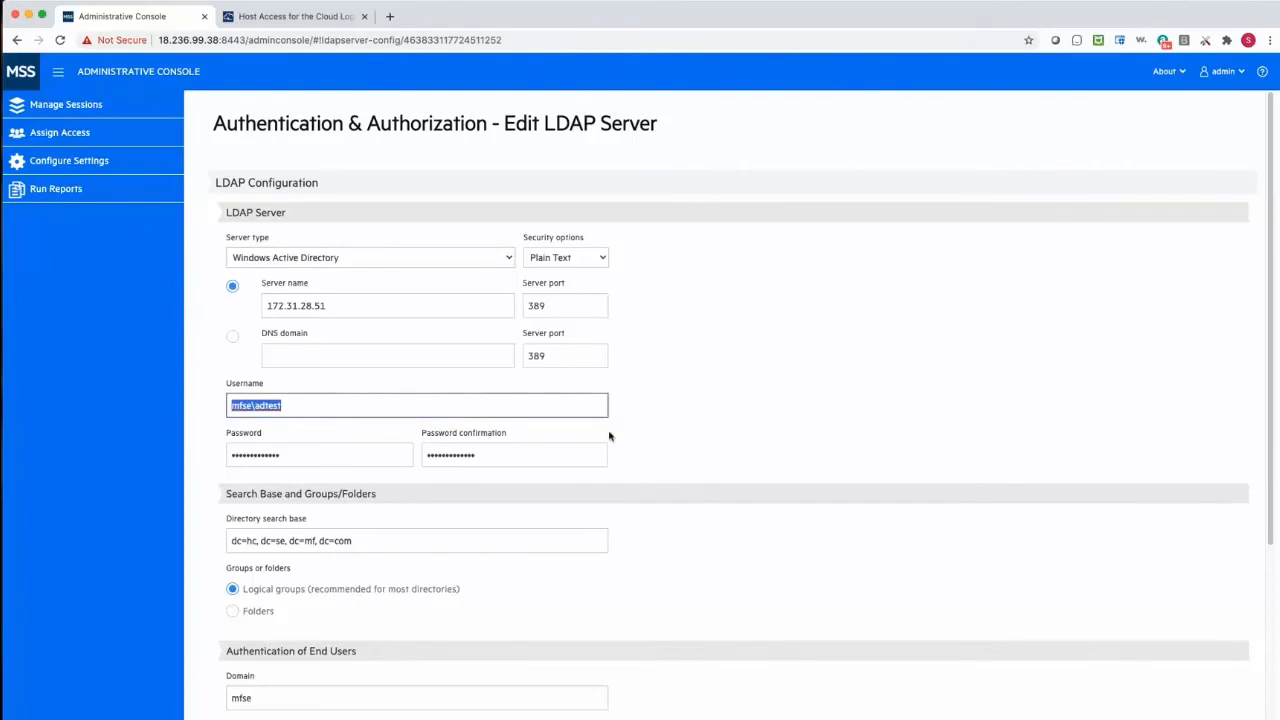
pyautogui.click(658, 424)
pyautogui.click(451, 535)
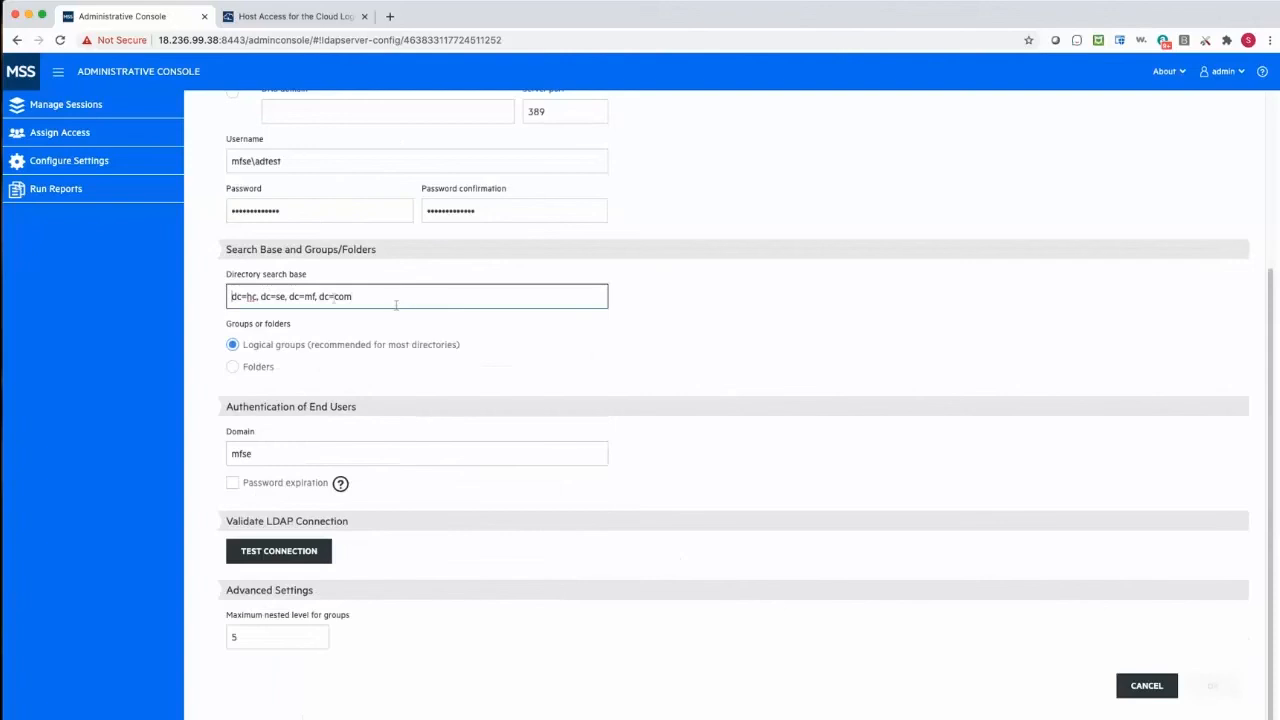
pyautogui.moveTo(392, 297); pyautogui.dragTo(148, 291)
pyautogui.click(352, 389)
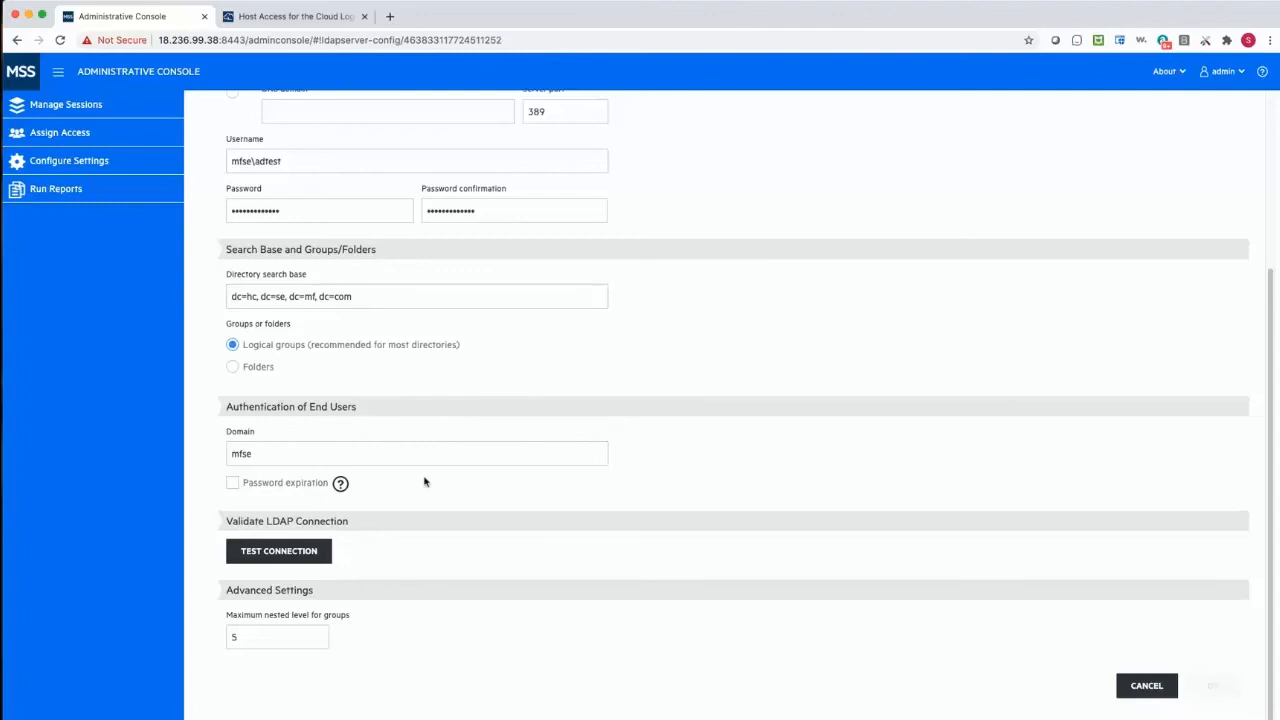
# - Test the LDAP server connection, leave the server's configuration without saving changes, and deselect the server
pyautogui.click(328, 554)
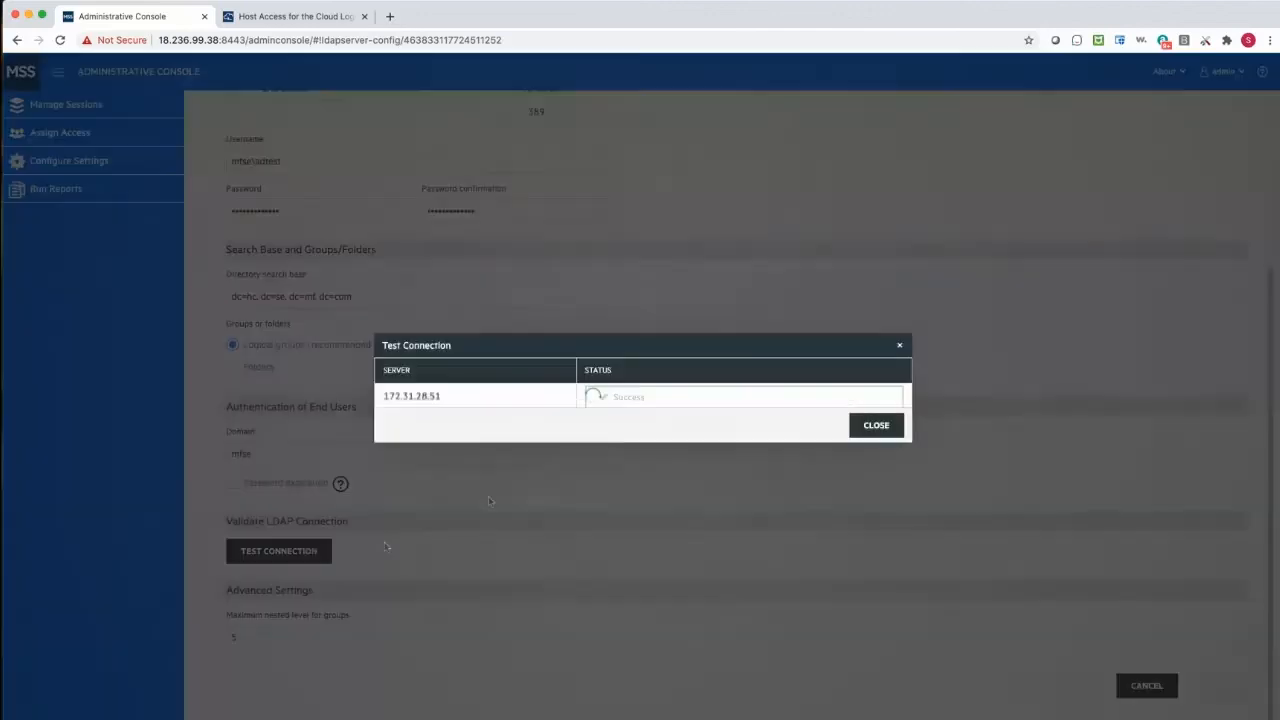
pyautogui.click(886, 428)
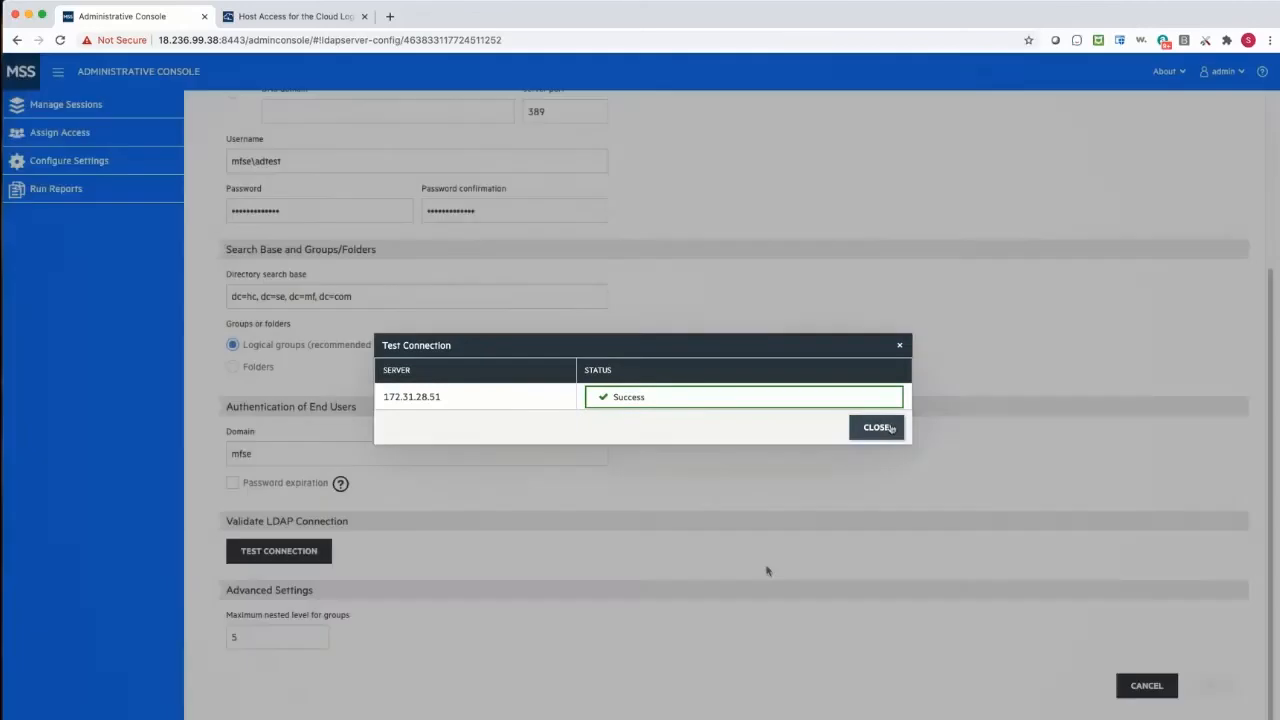
pyautogui.click(1140, 688)
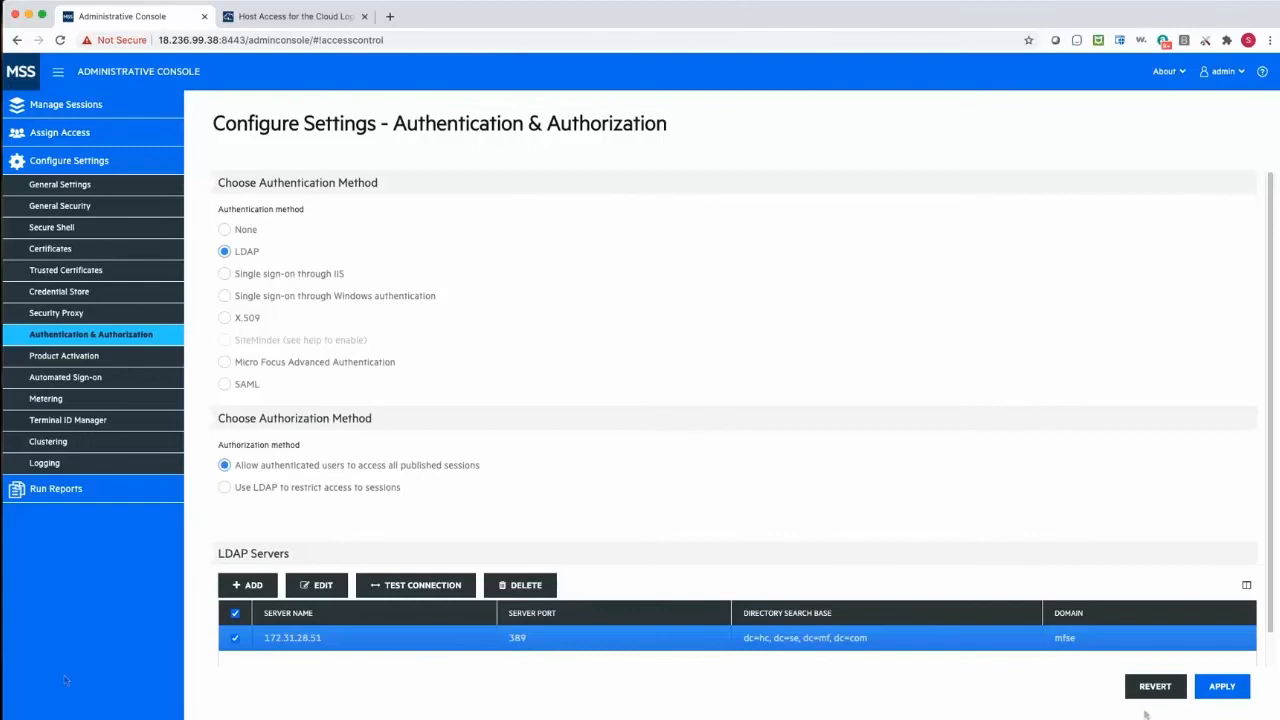
pyautogui.click(229, 641)
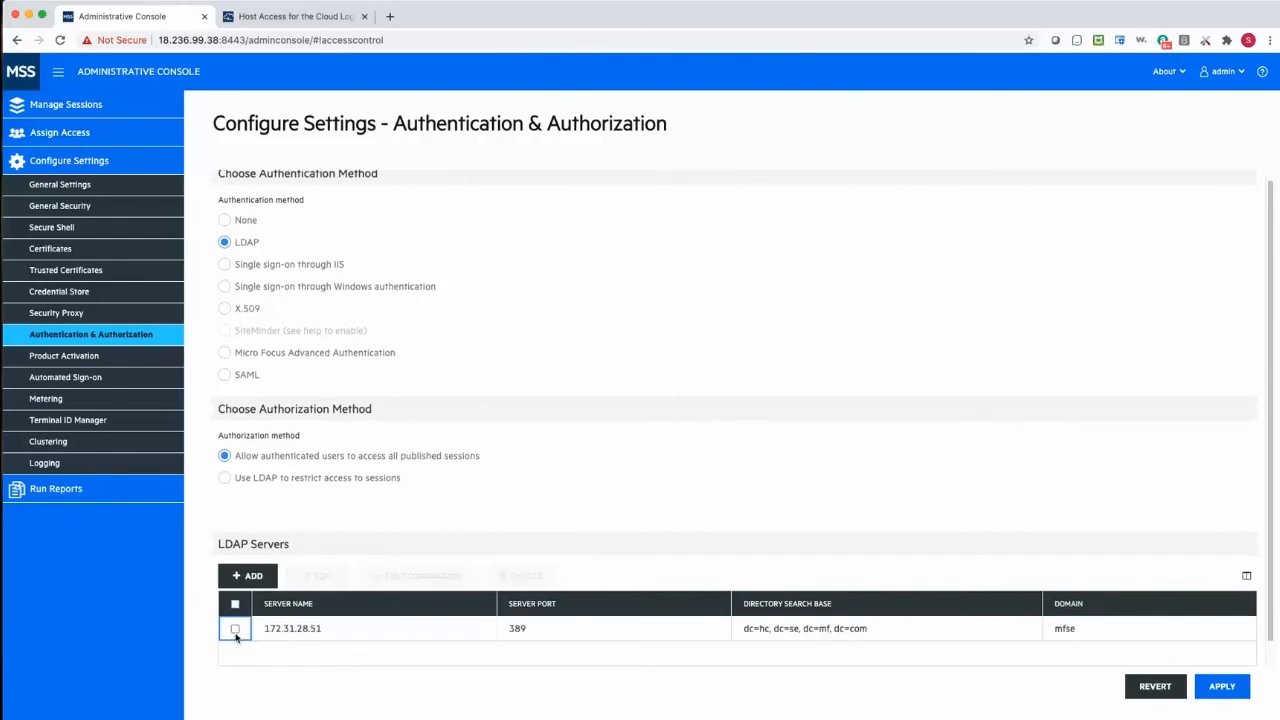
pyautogui.click(234, 632)
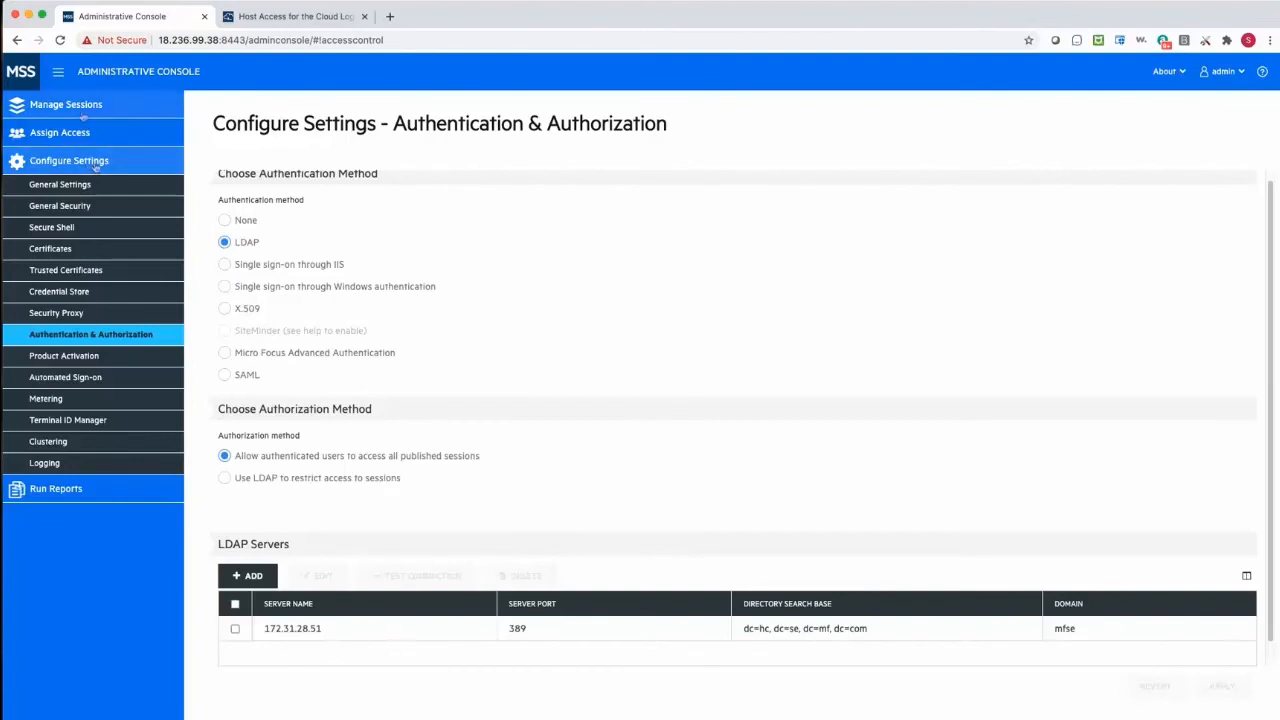
# - Add a Host Access for the Cloud session named Dallas and launch it
pyautogui.click(130, 106)
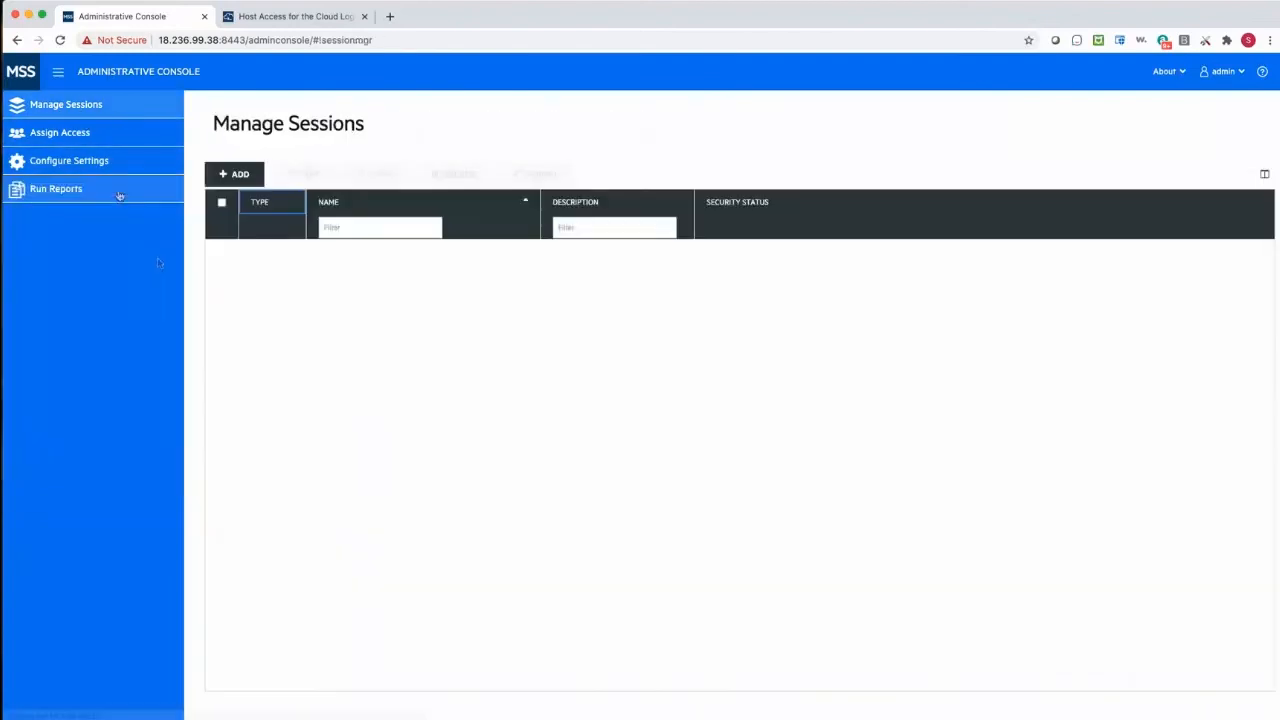
pyautogui.click(240, 174)
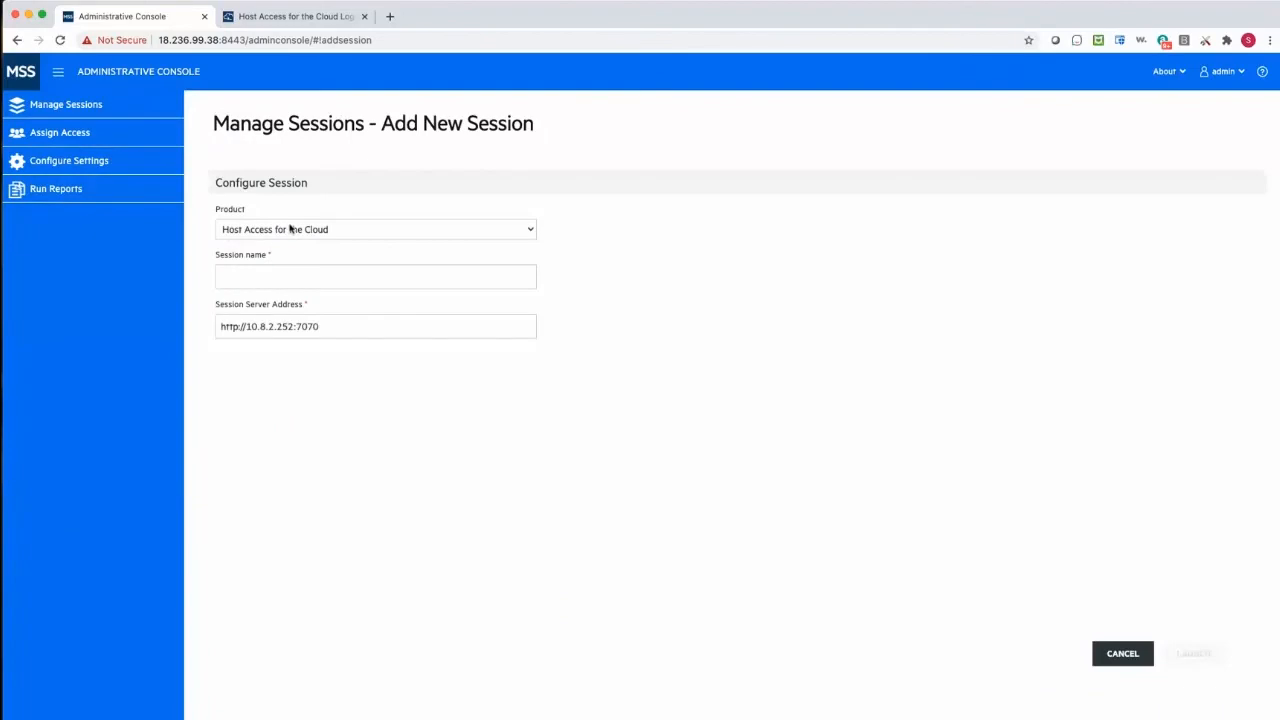
pyautogui.click(249, 279)
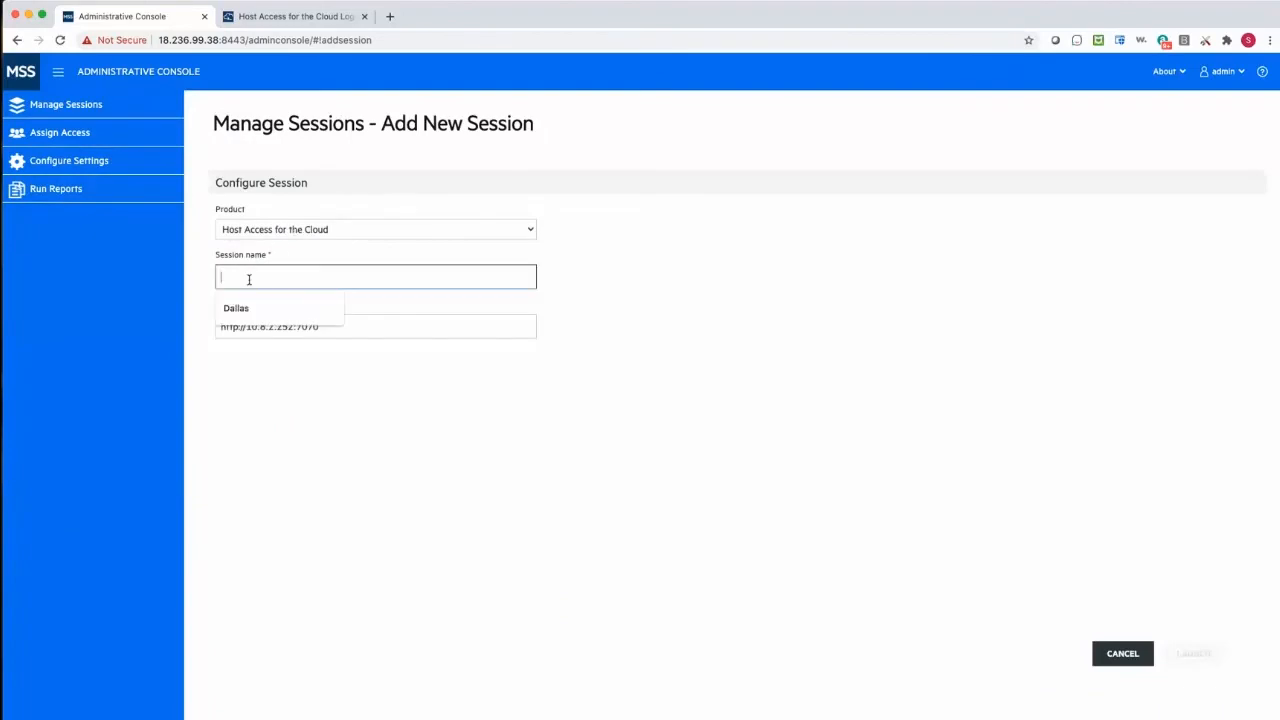
pyautogui.write('Dallas')
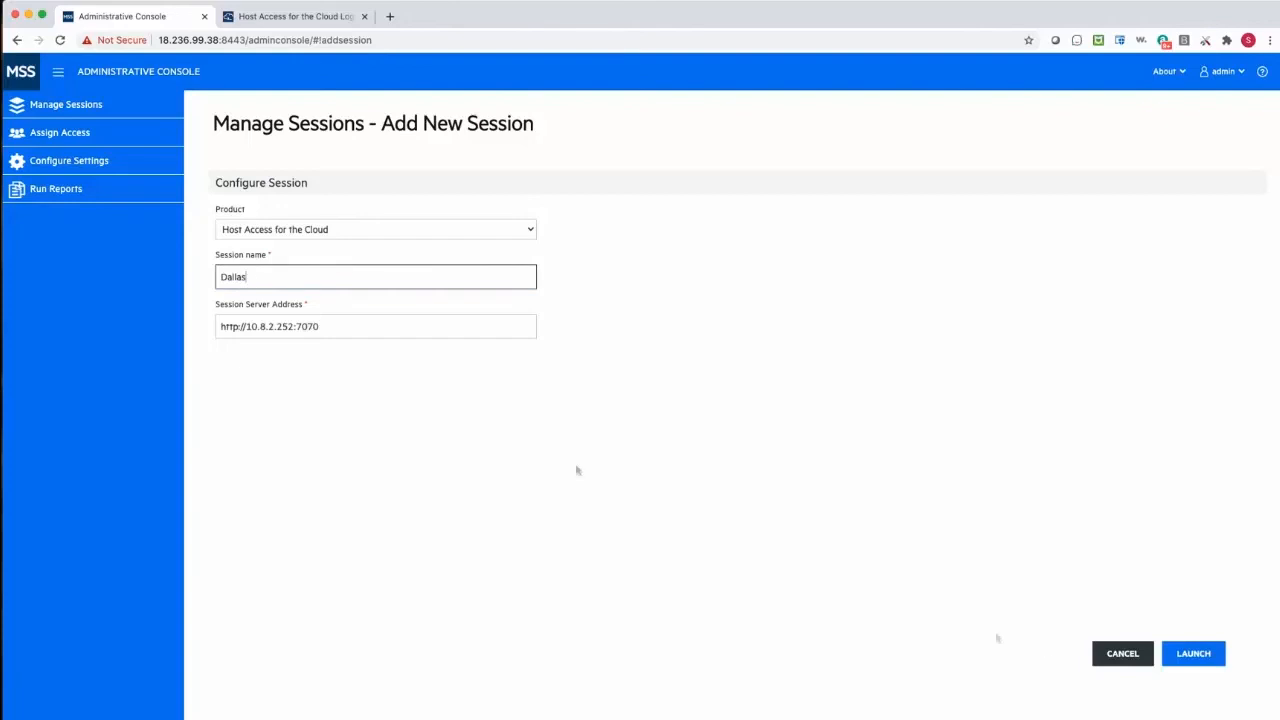
pyautogui.click(1190, 652)
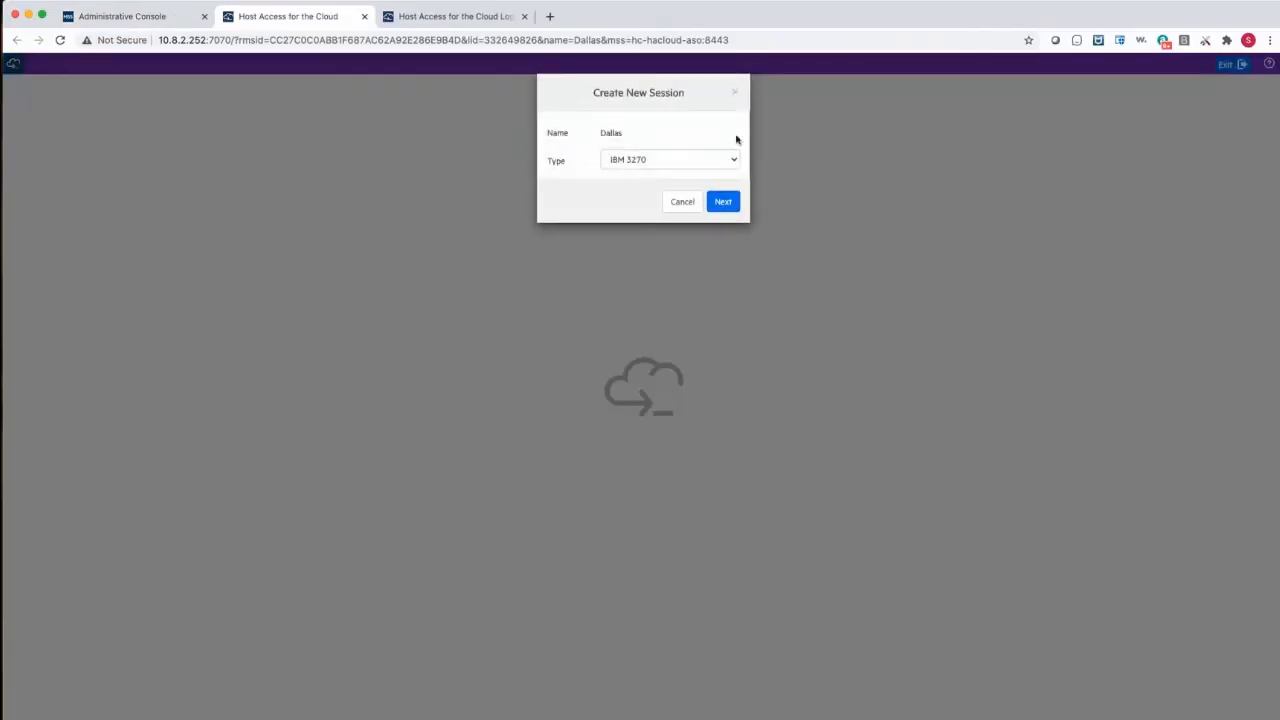
# - Choose IBM 3270 as the new session's type and continue to its connection settings
pyautogui.click(672, 162)
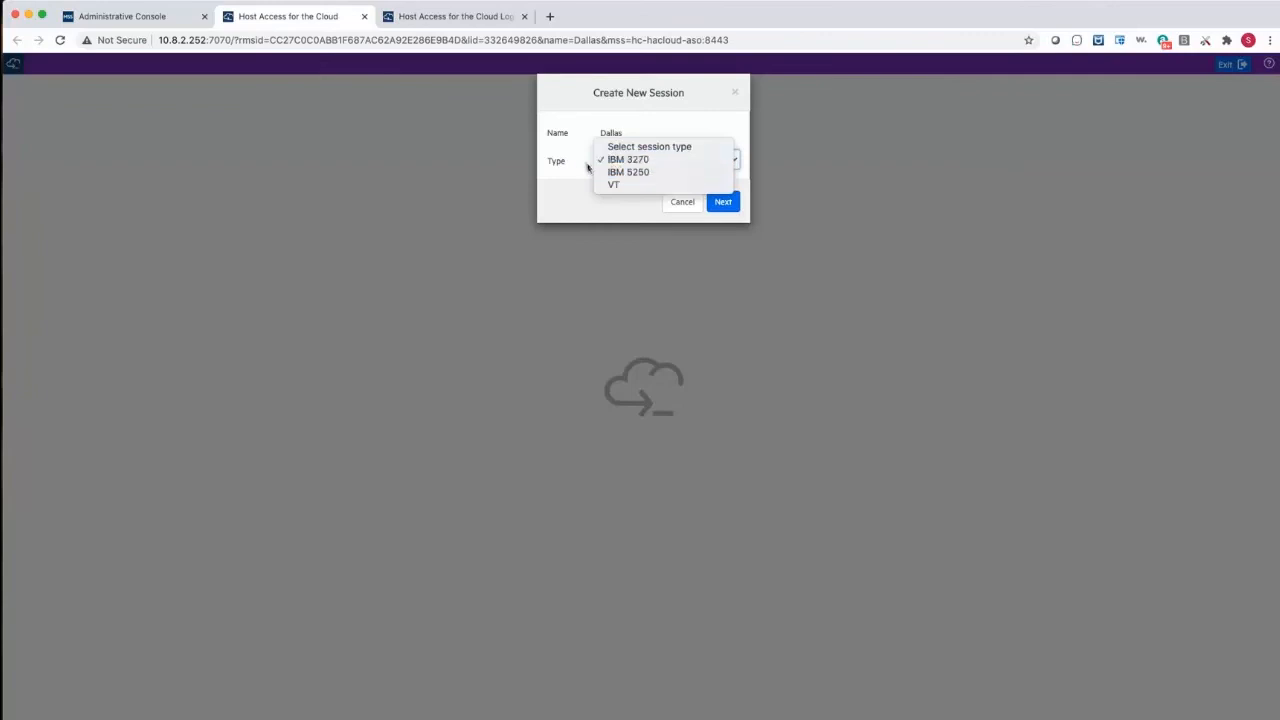
pyautogui.click(622, 161)
pyautogui.click(726, 208)
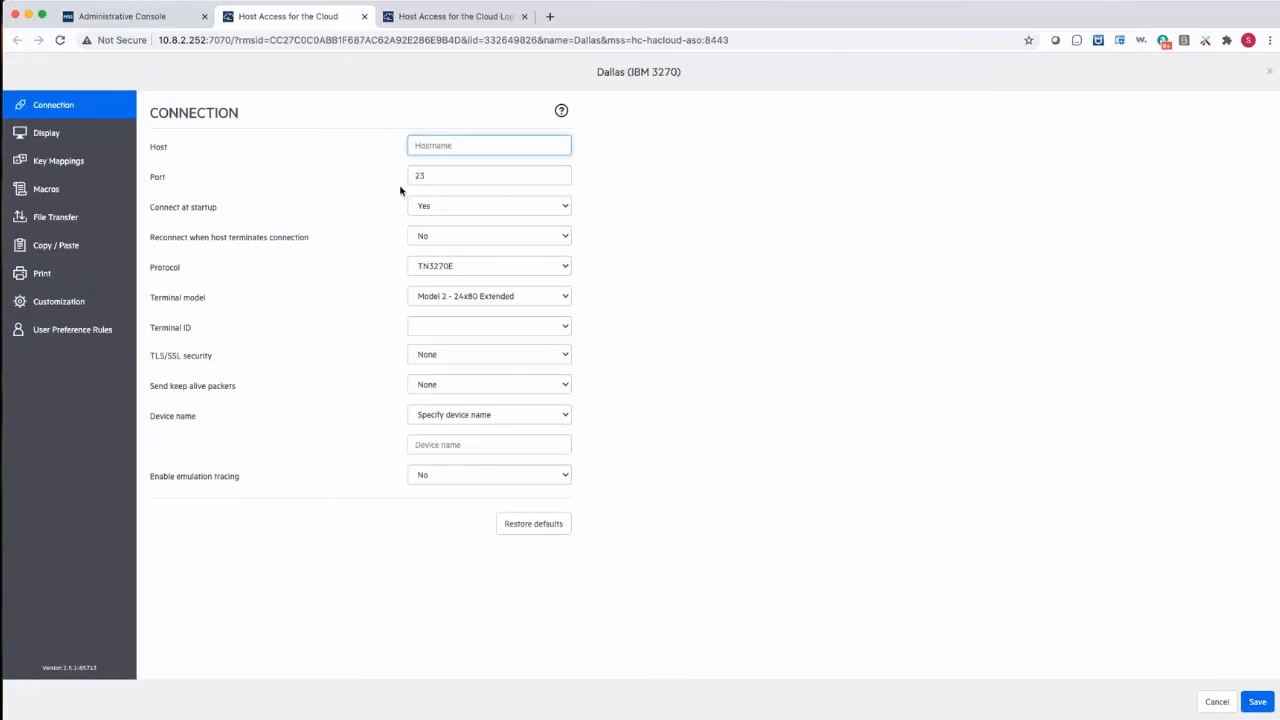
# - Set the session's host to dallas.attachmate.com and its port to 623
pyautogui.write('d')
pyautogui.press('BackSpace')
pyautogui.write('chmate.com')
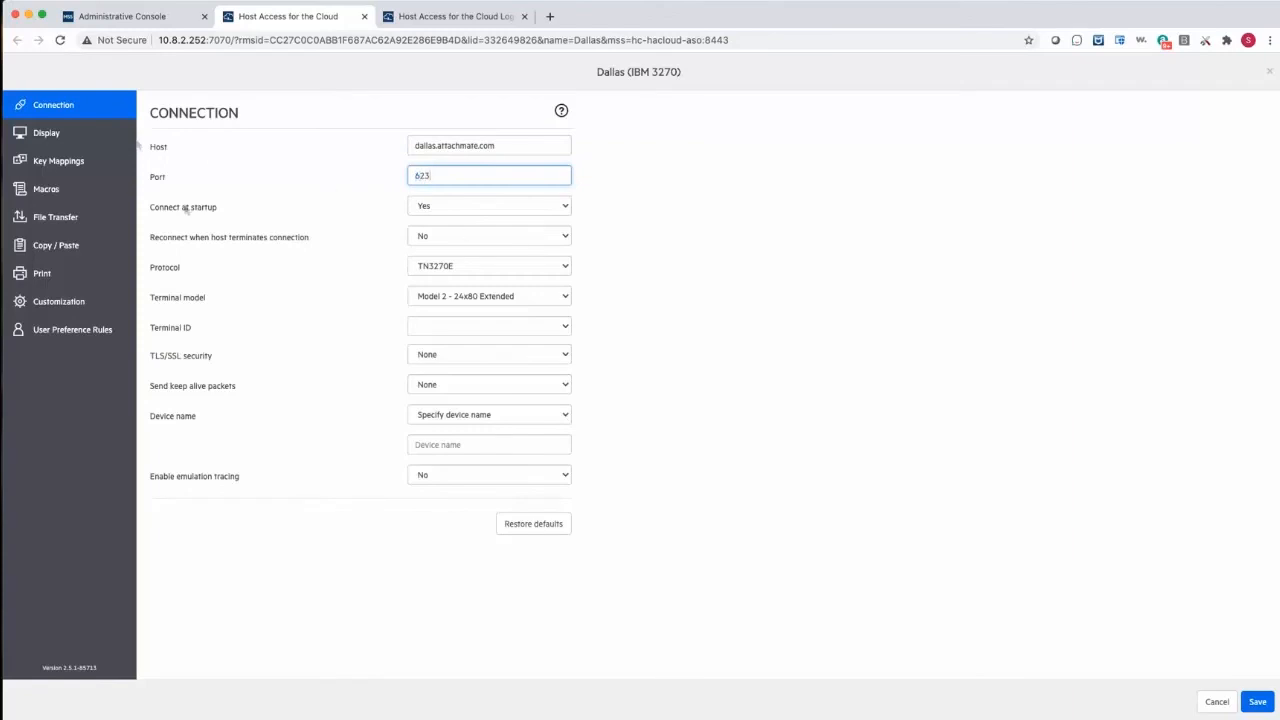
# - Check the protocol and terminal model options, keeping TN3270E and Model 2 - 24x80 Extended
pyautogui.click(454, 267)
pyautogui.click(437, 271)
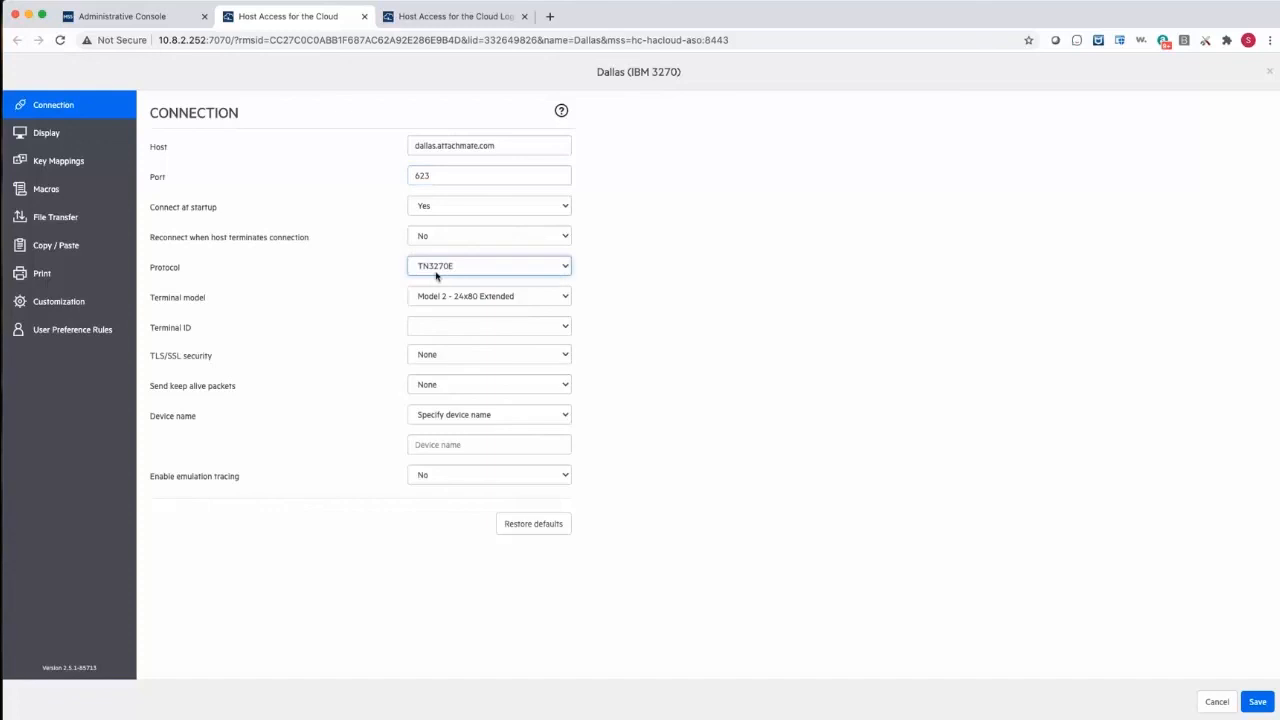
pyautogui.click(437, 271)
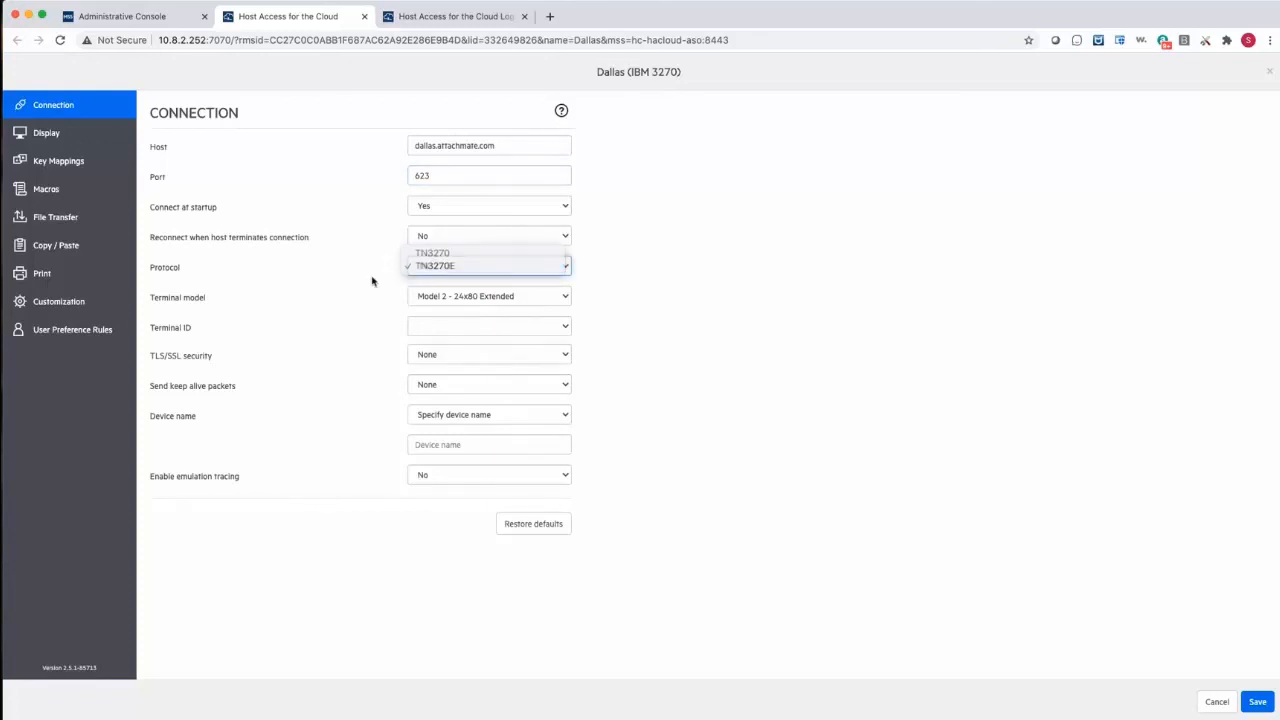
pyautogui.click(372, 278)
pyautogui.click(453, 294)
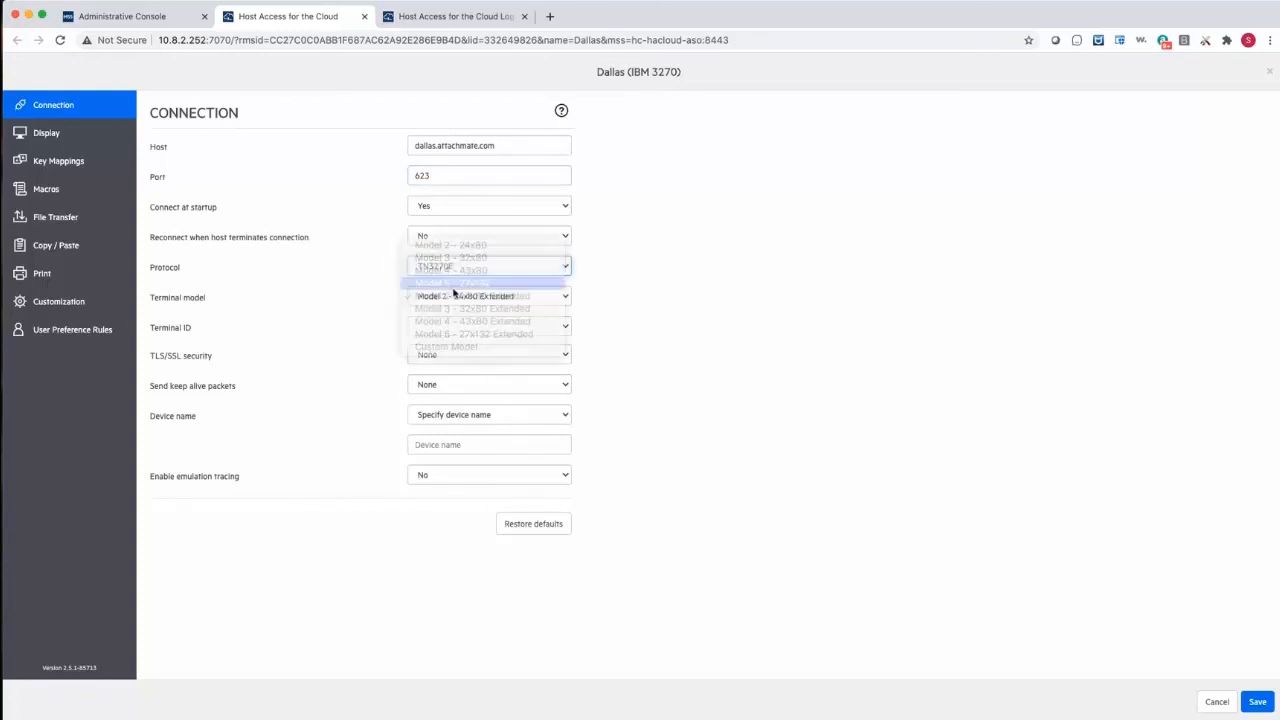
pyautogui.click(430, 296)
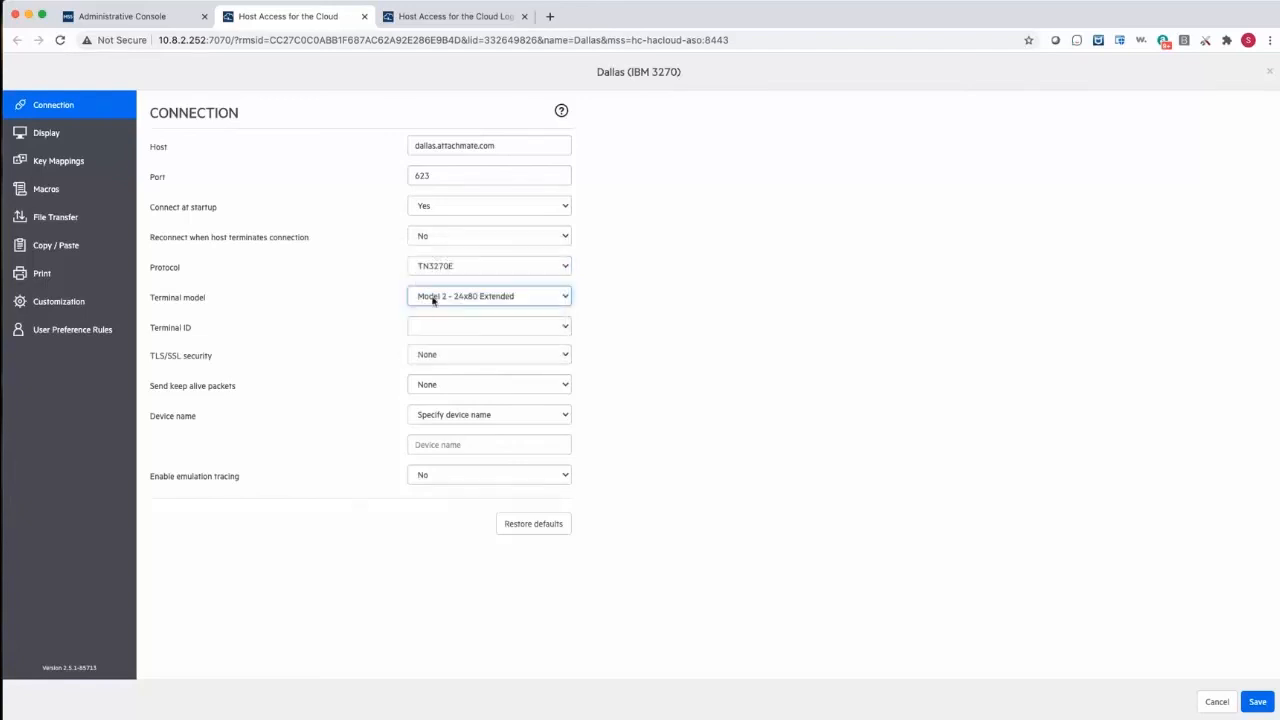
# - Review the session's display, key mapping, macro, copy/paste and print settings
pyautogui.click(46, 132)
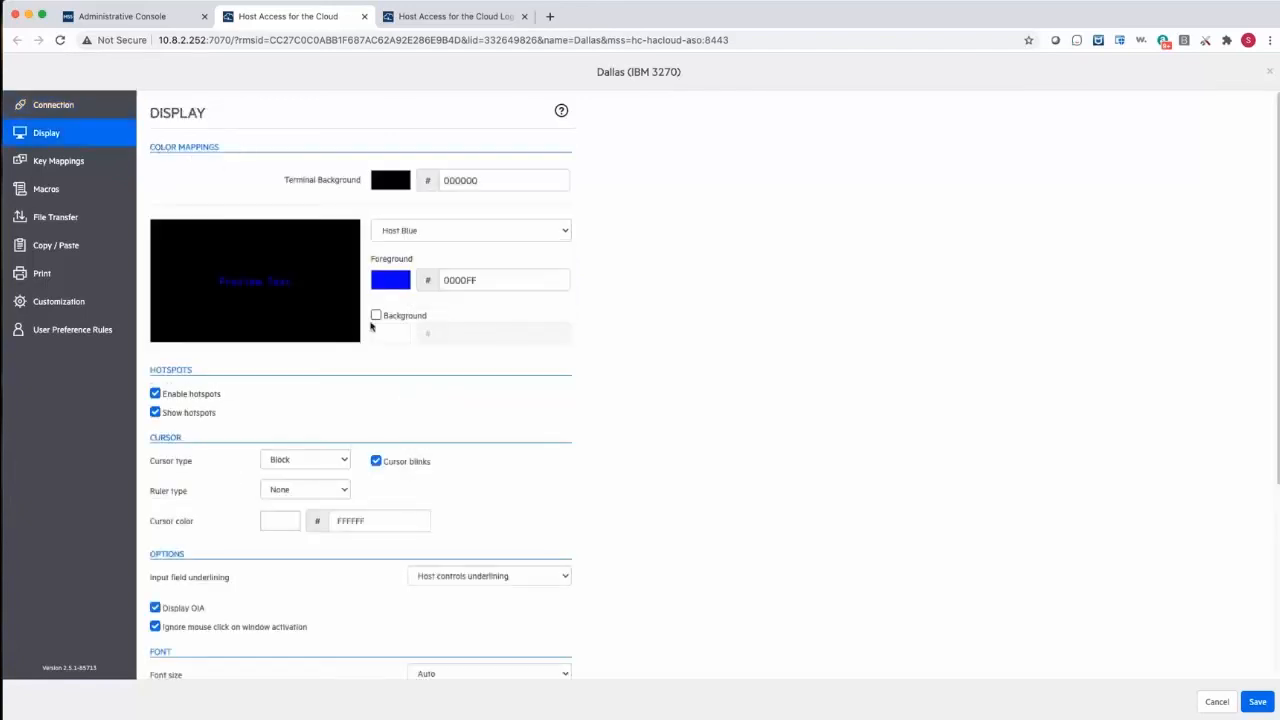
pyautogui.click(60, 161)
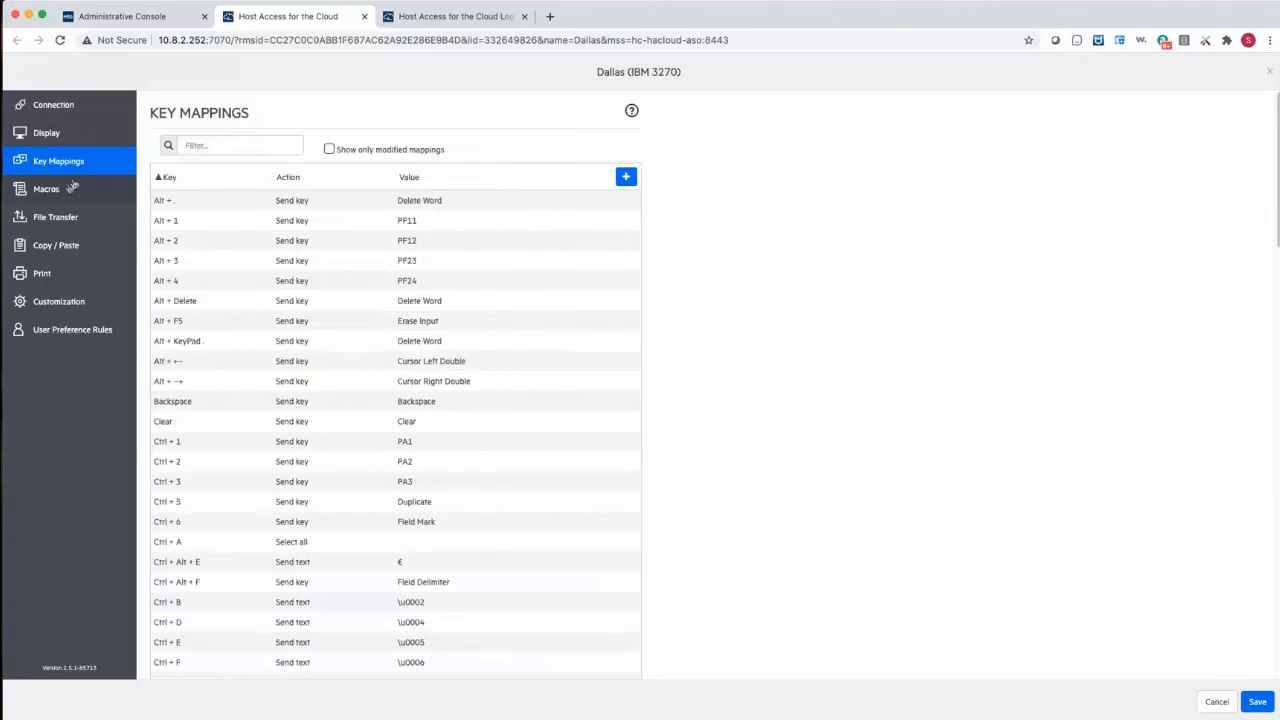
pyautogui.click(58, 189)
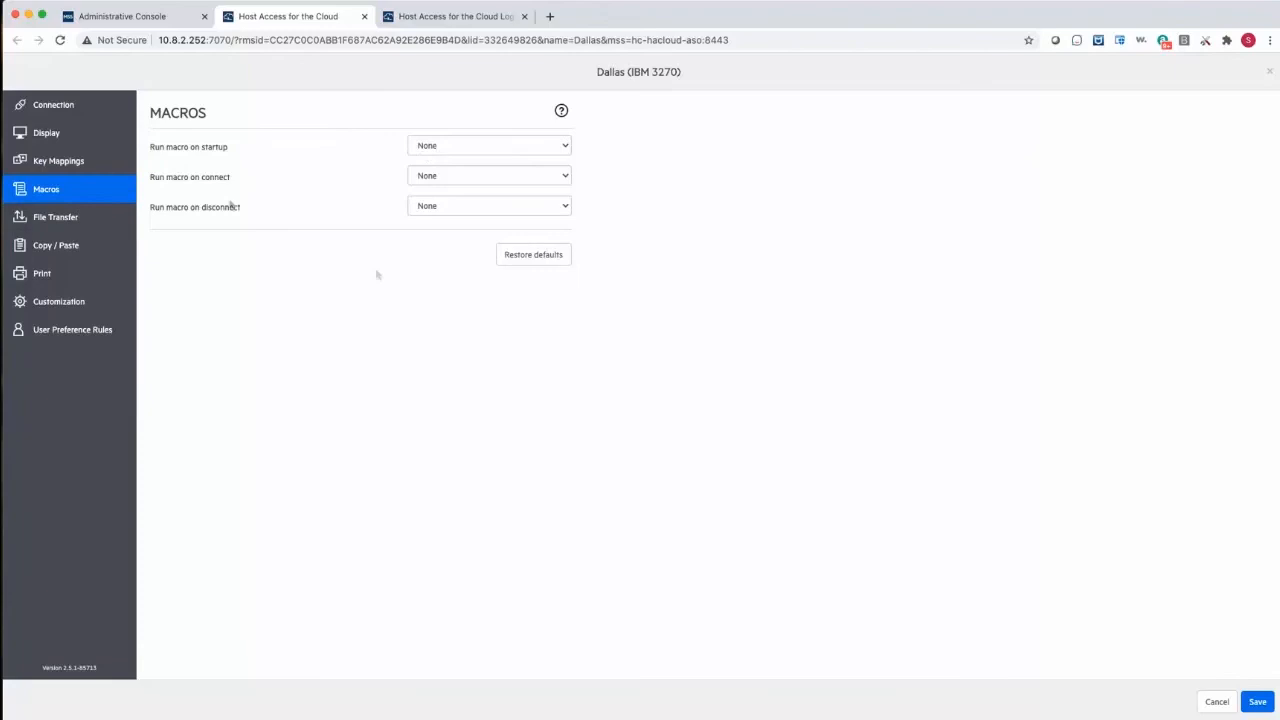
pyautogui.click(54, 248)
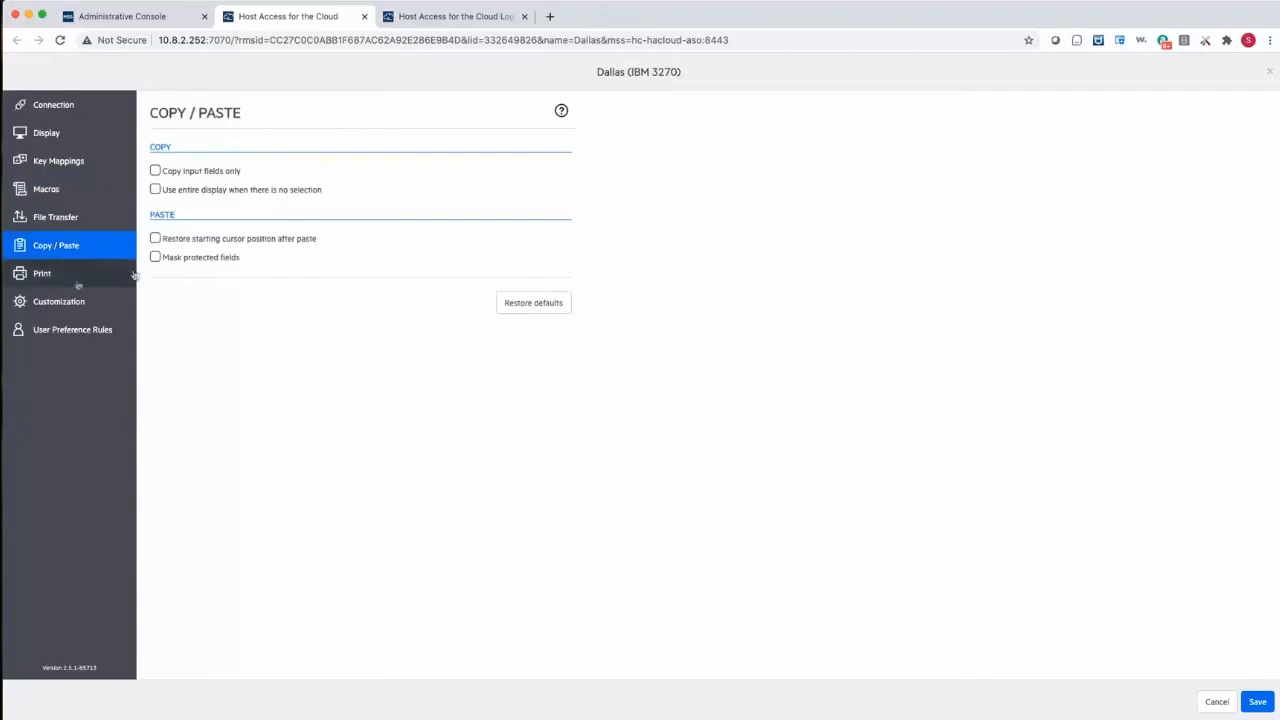
pyautogui.click(42, 273)
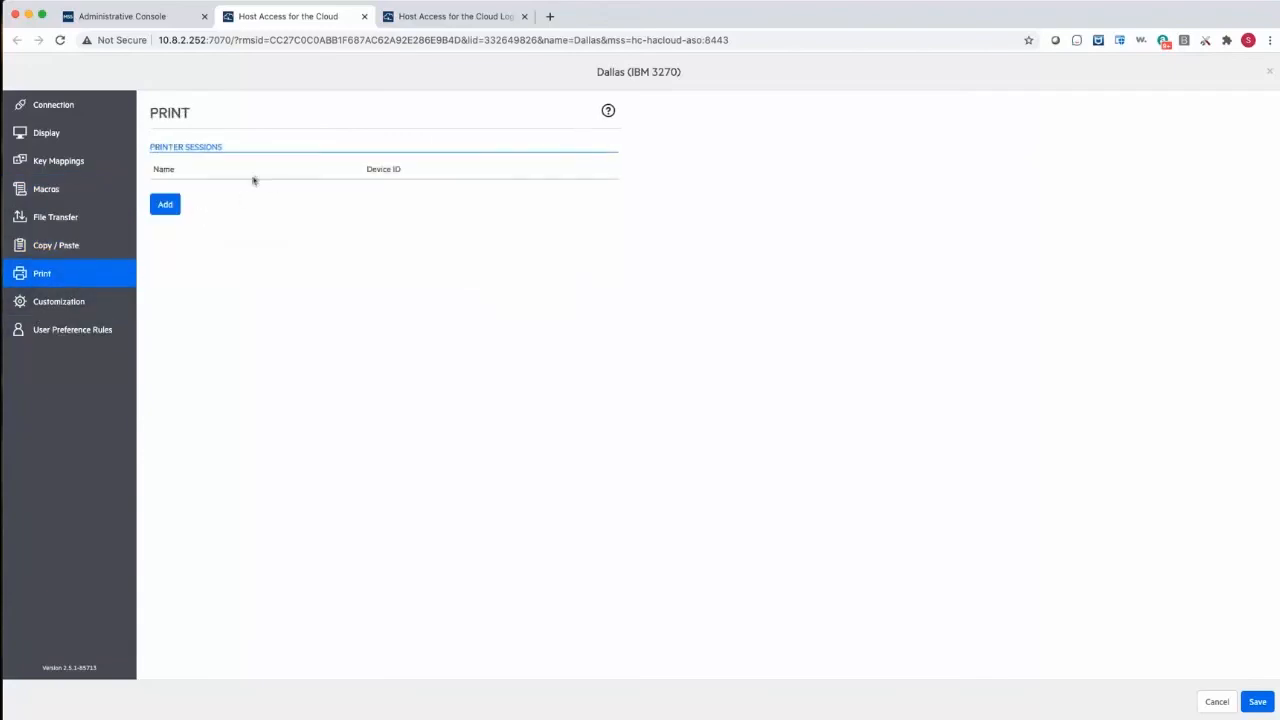
# - Allow users to configure terminal display settings, color mappings, key mappings and file transfer, and save the session configuration
pyautogui.click(65, 331)
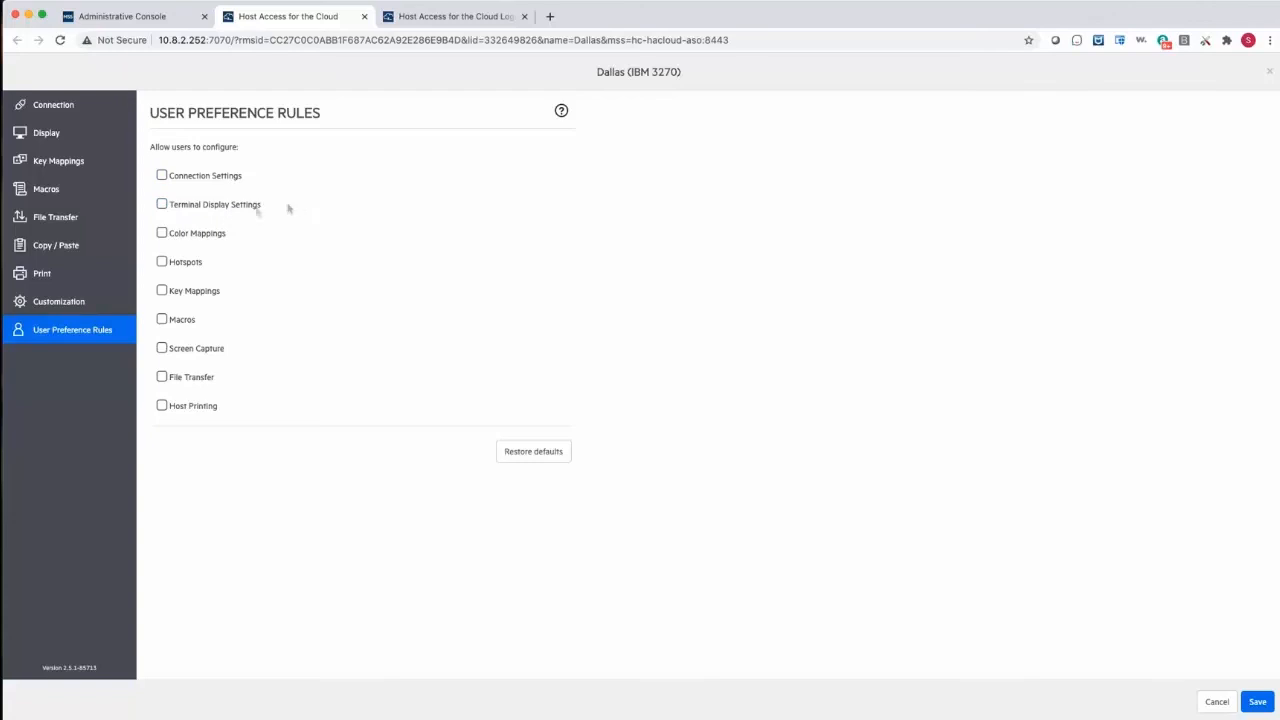
pyautogui.click(219, 210)
pyautogui.click(206, 238)
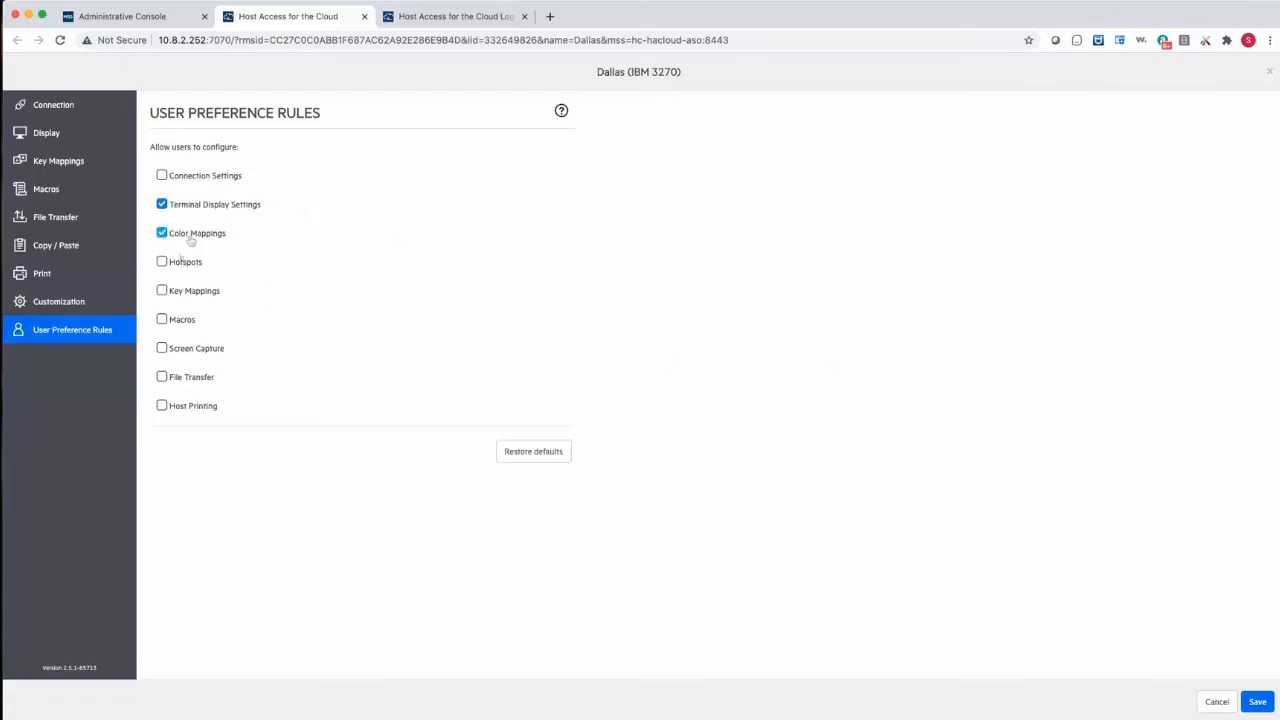
pyautogui.click(164, 292)
pyautogui.click(164, 377)
pyautogui.click(1257, 701)
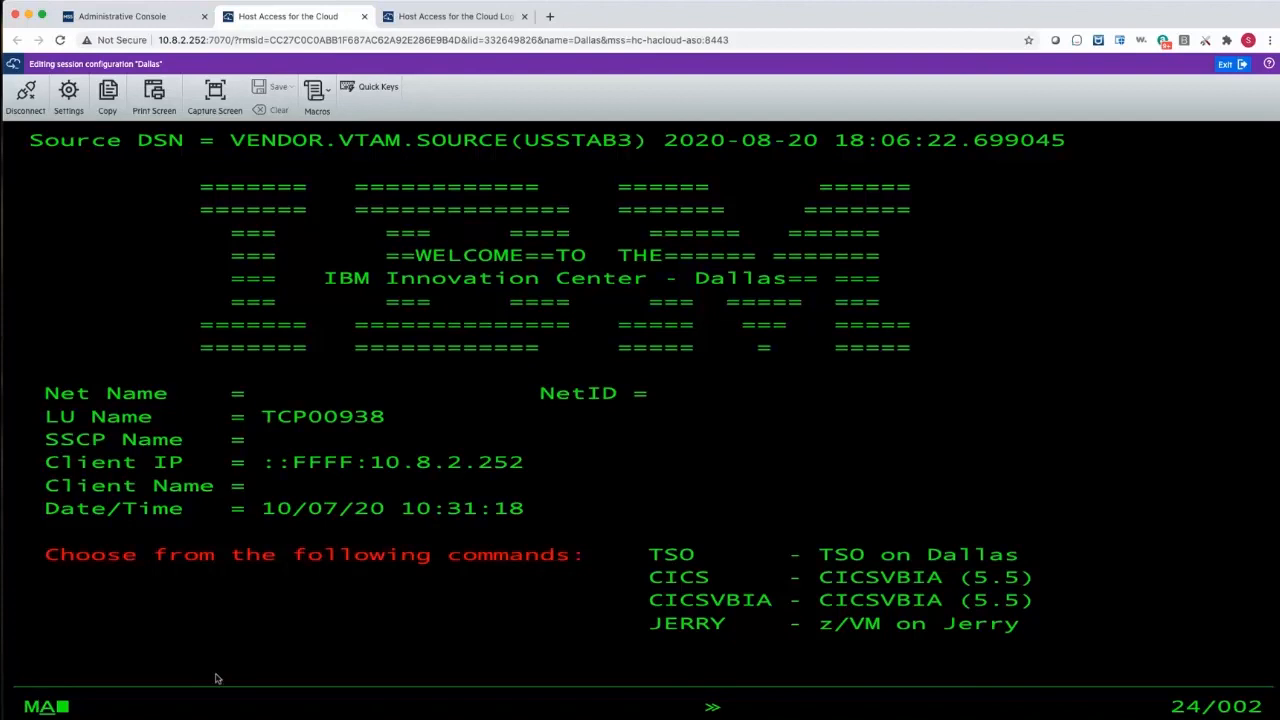
# - Open the CICS sign-on screen from the Dallas host's welcome screen
pyautogui.write('cic')
pyautogui.press('Return')
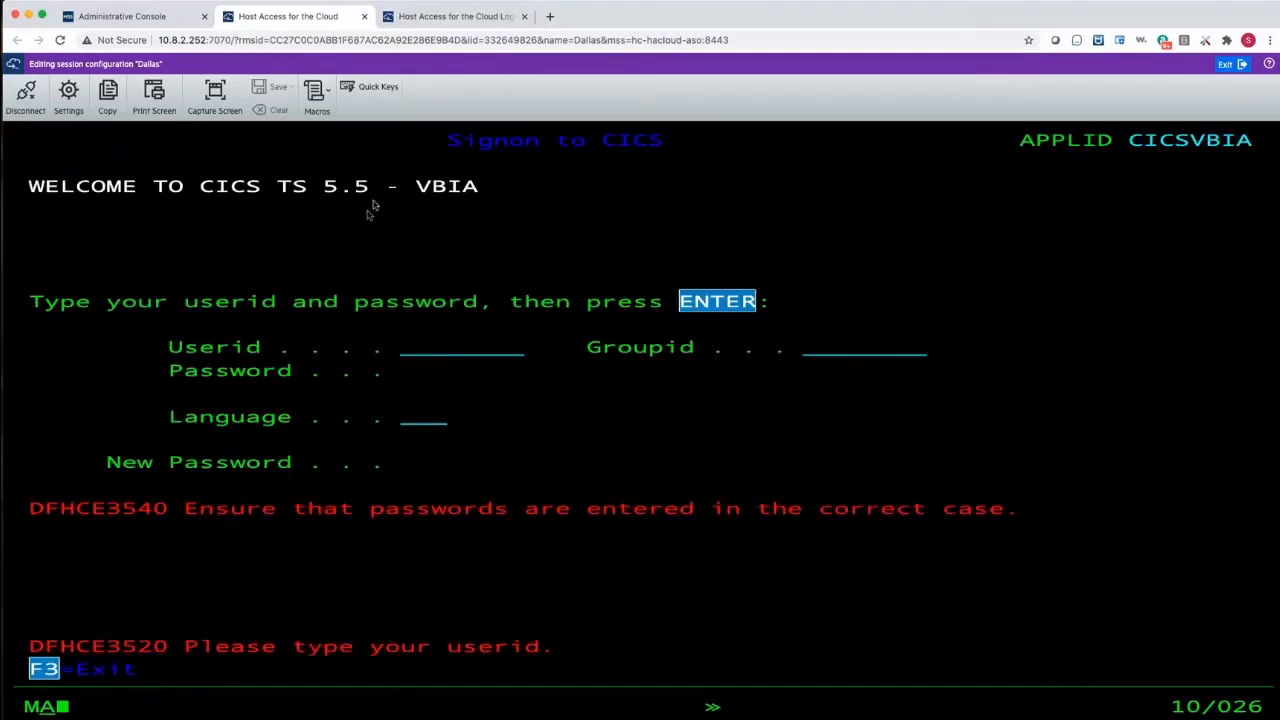
# - Exit the Dallas session editor and assign the Dallas session to All Users, applying the assignment
pyautogui.click(1222, 65)
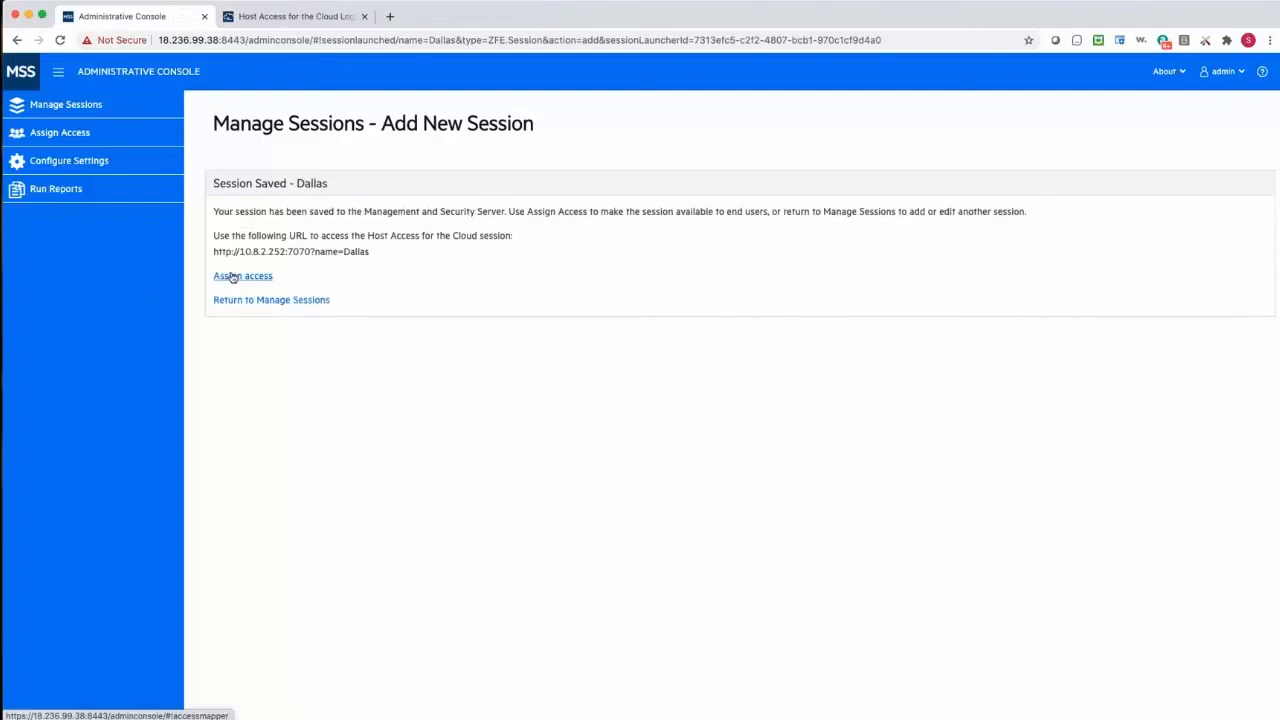
pyautogui.click(231, 277)
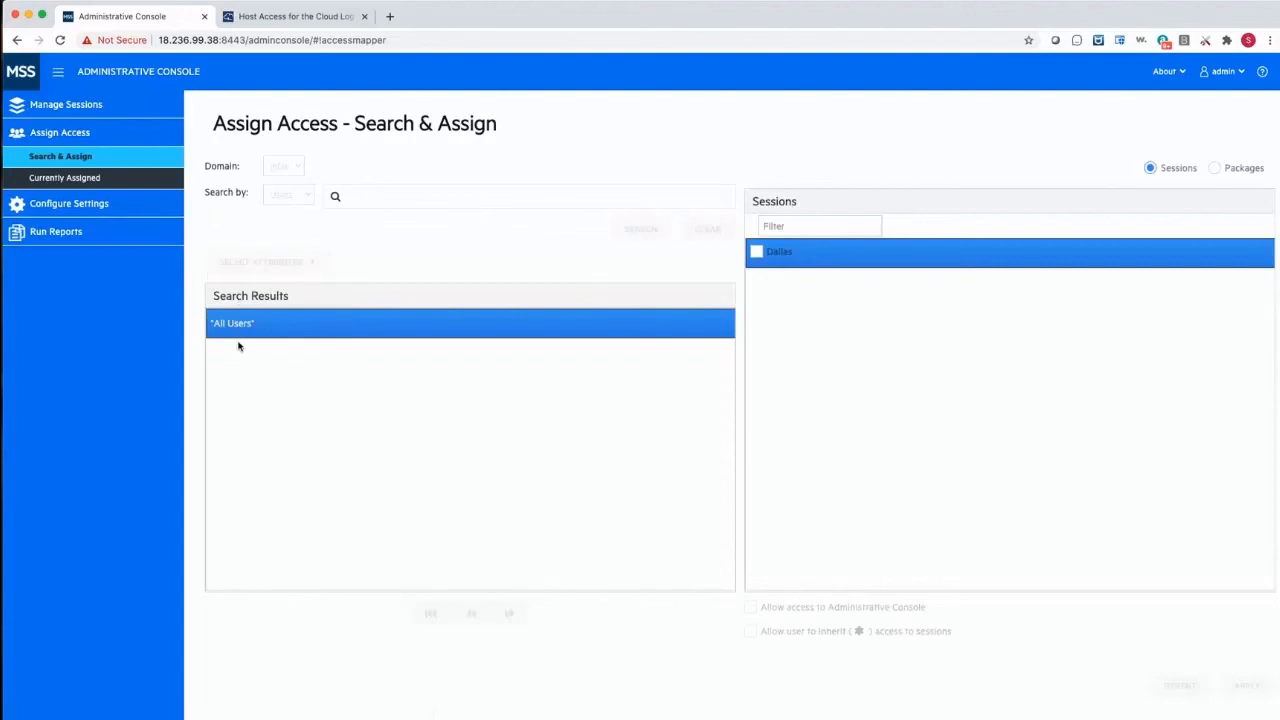
pyautogui.click(757, 254)
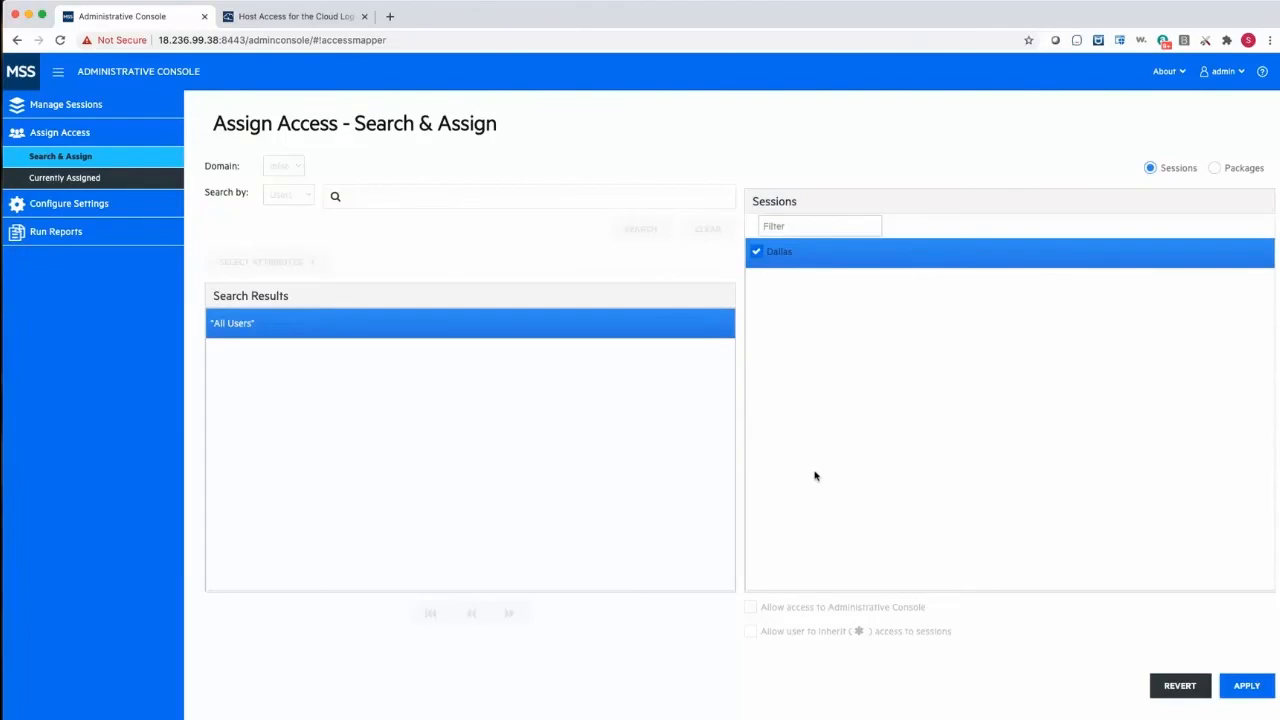
pyautogui.click(1245, 686)
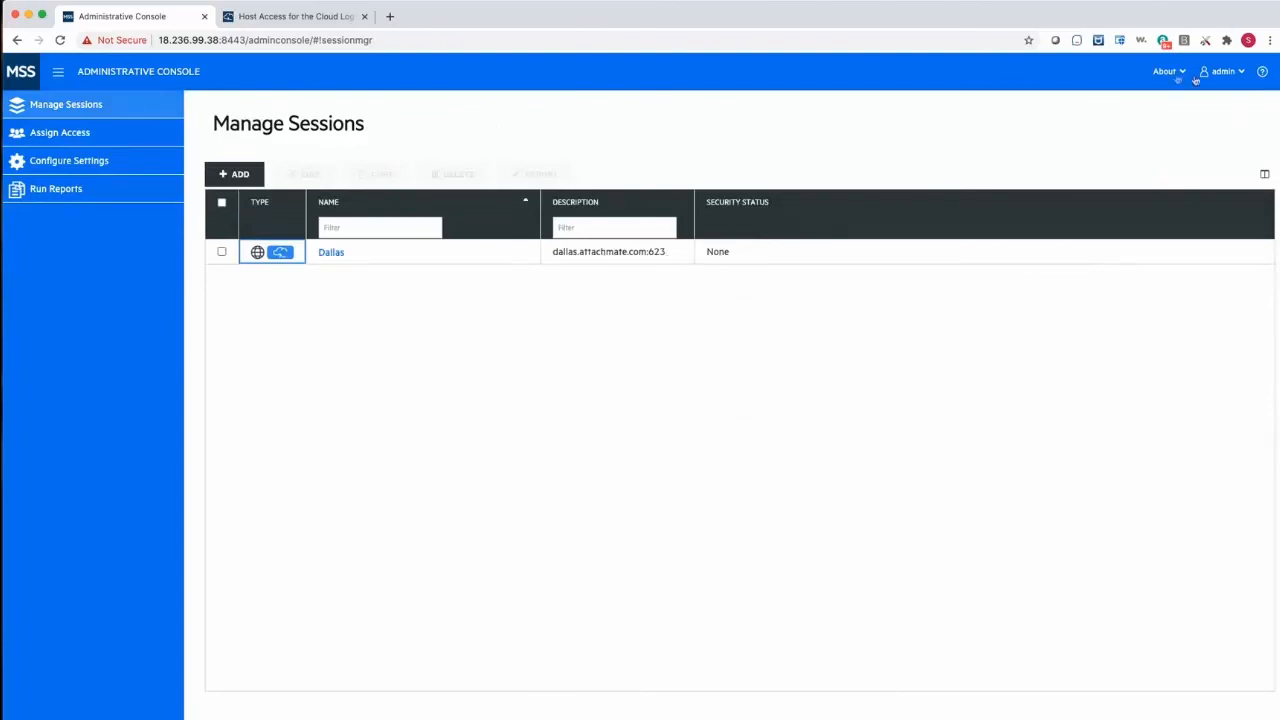
# - Switch to Host Access for the Cloud, log in to the mfse domain with the account username and password, and open the Dallas session
pyautogui.click(283, 17)
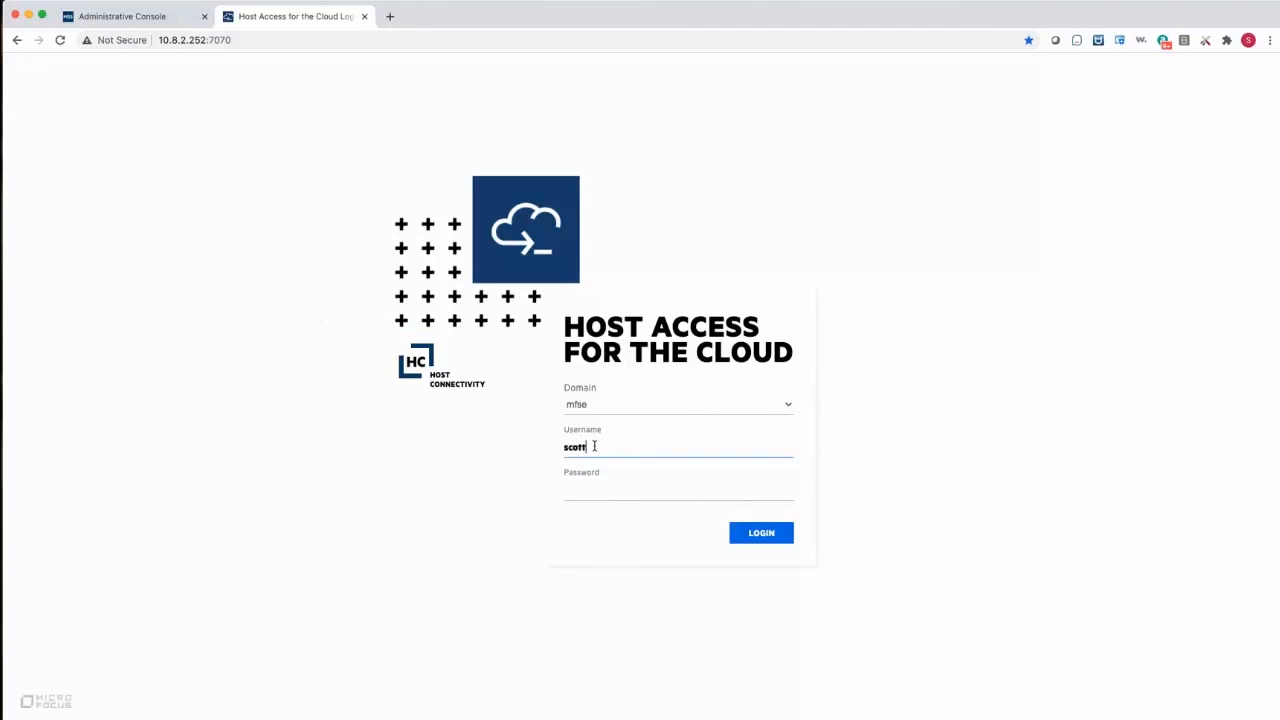
pyautogui.press('Return')
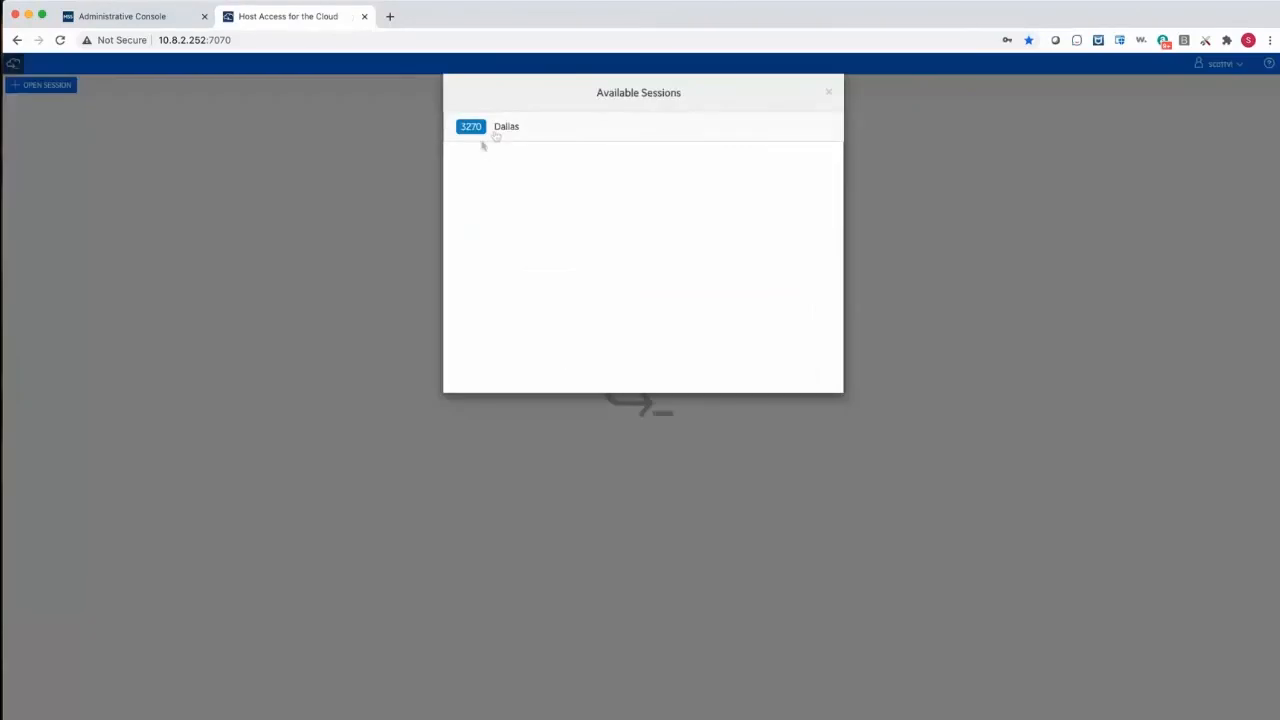
pyautogui.click(510, 130)
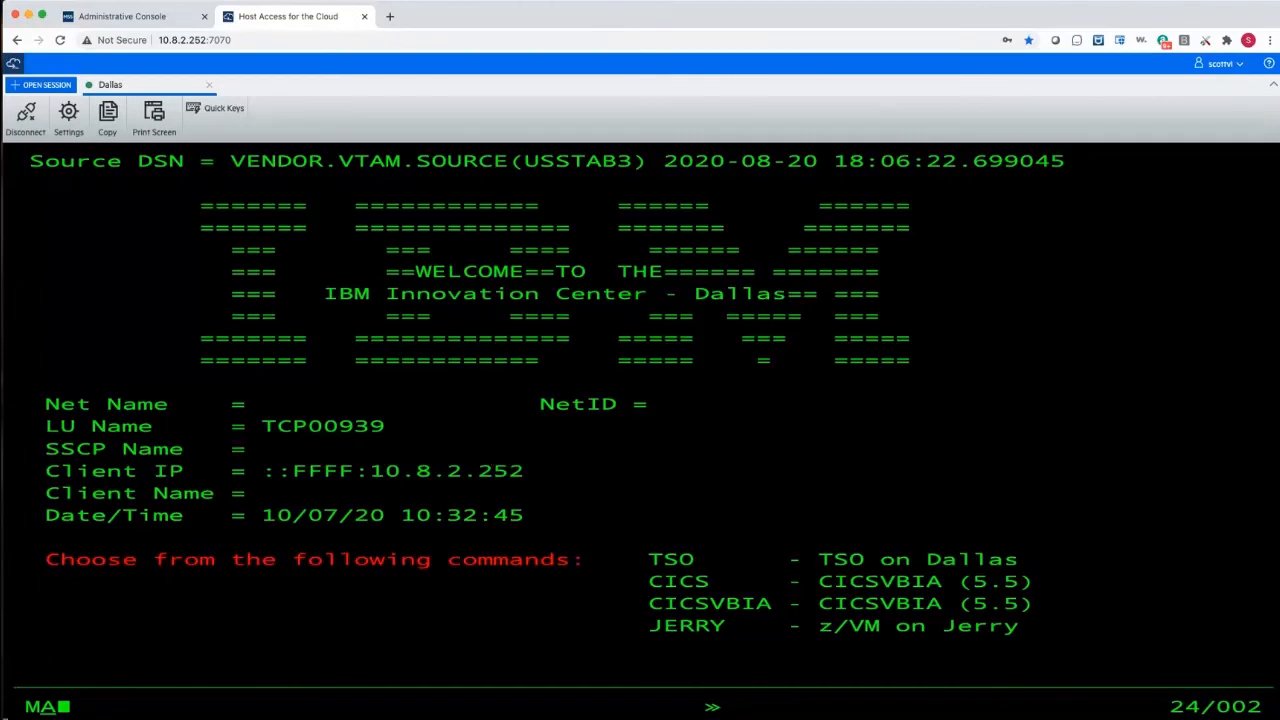
# - Change the Host Green foreground color to blue (0000FF) in the Dallas session's display settings
pyautogui.click(69, 120)
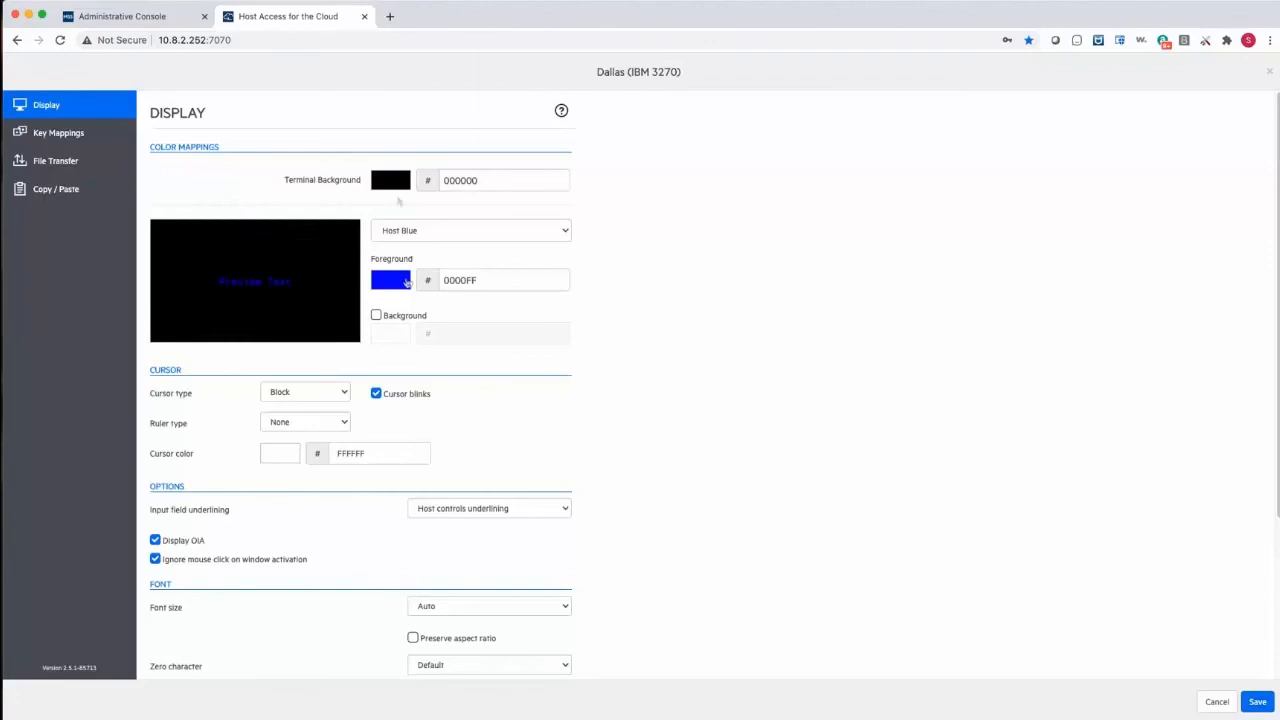
pyautogui.click(401, 230)
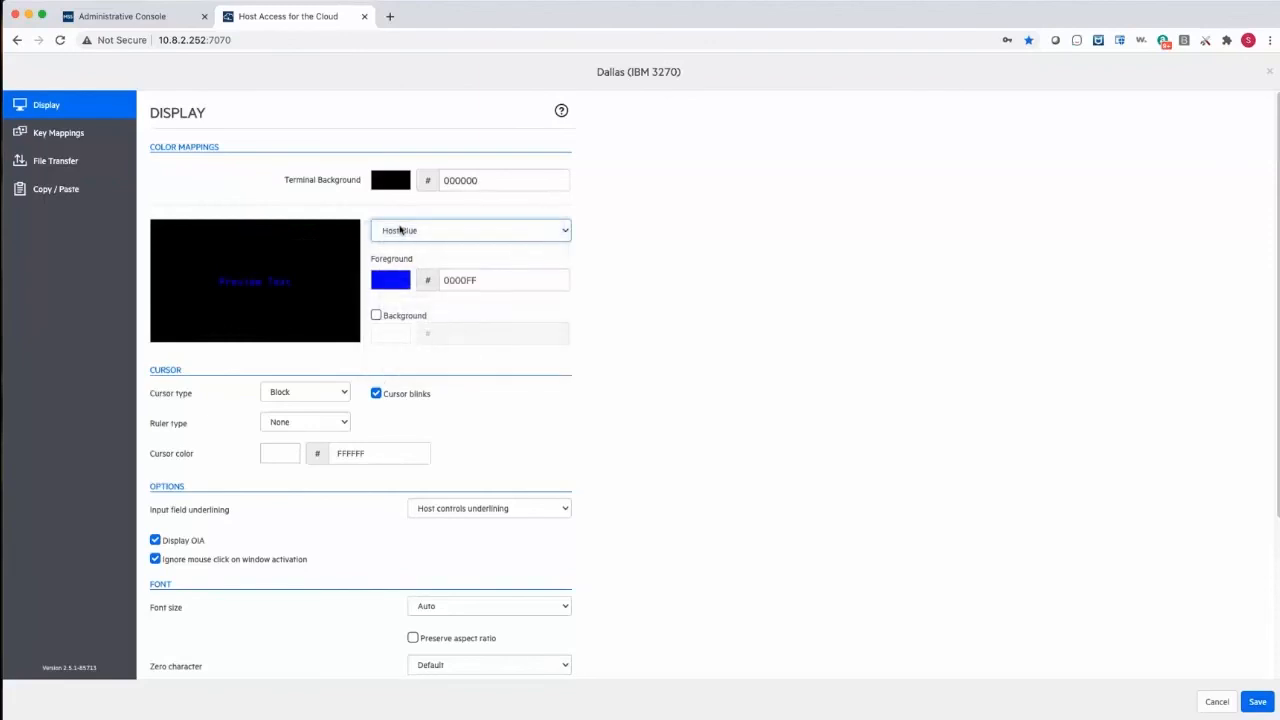
pyautogui.click(401, 230)
pyautogui.click(403, 268)
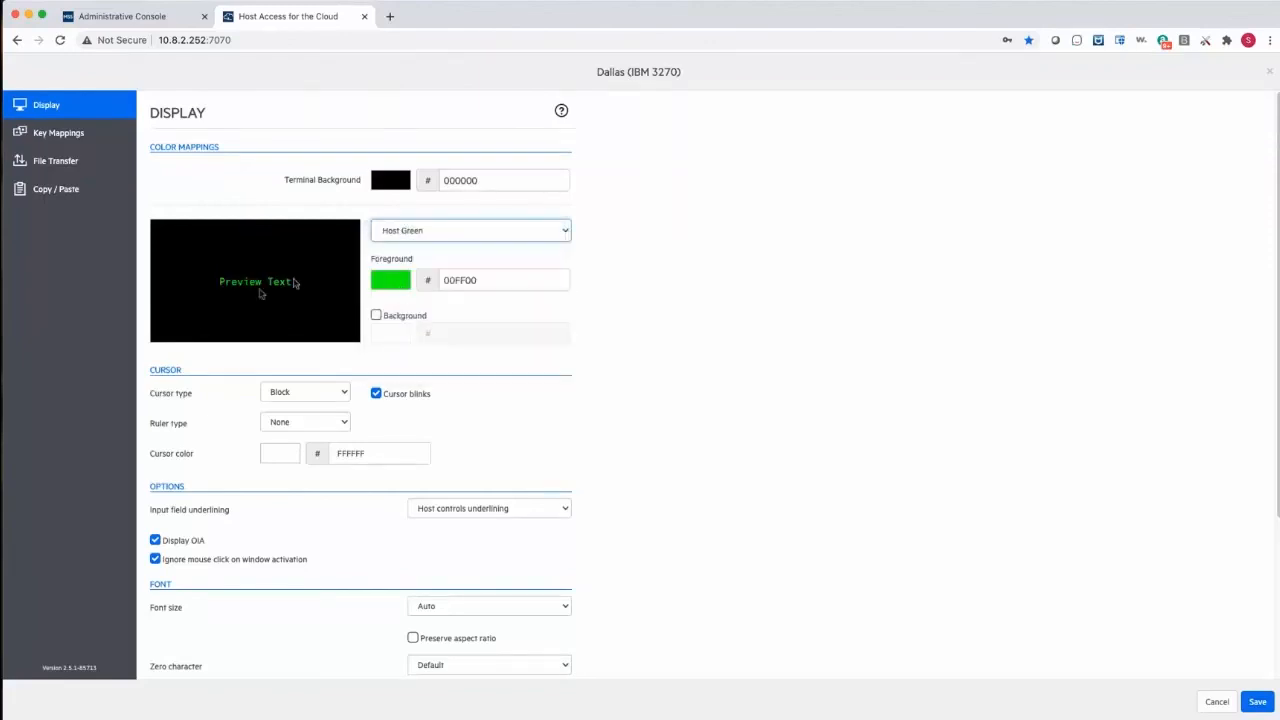
pyautogui.click(387, 280)
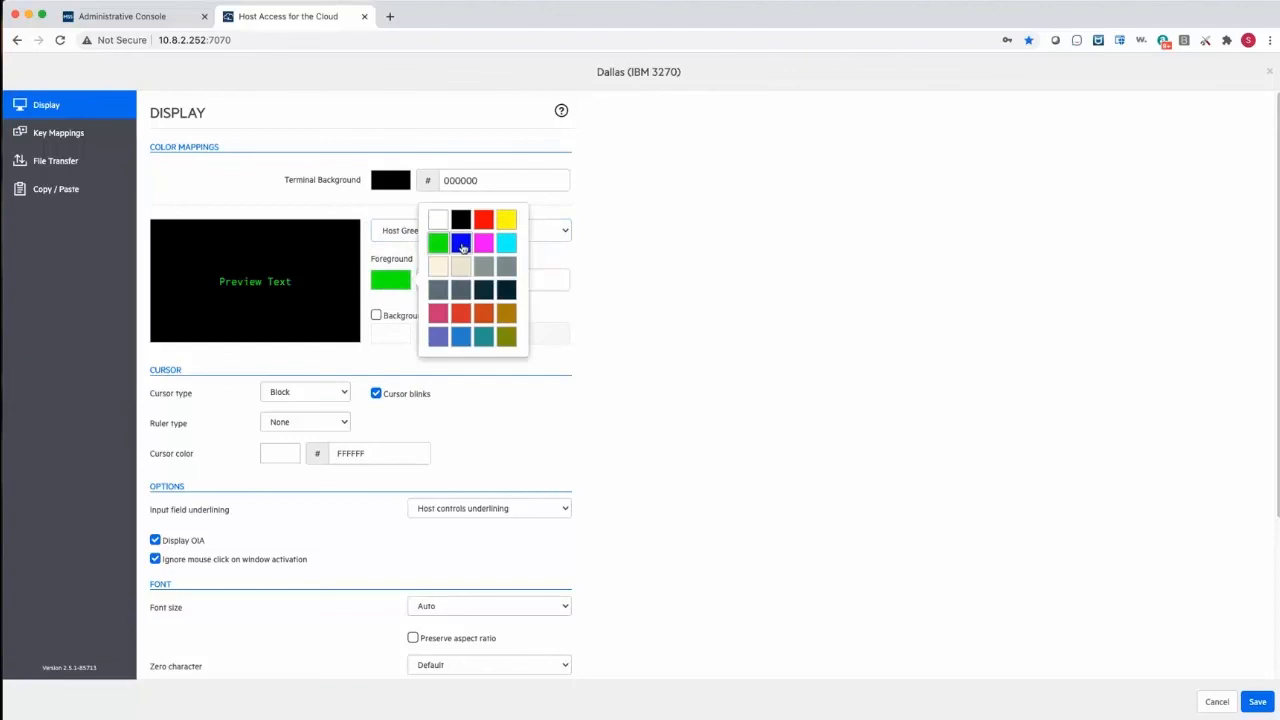
pyautogui.click(460, 242)
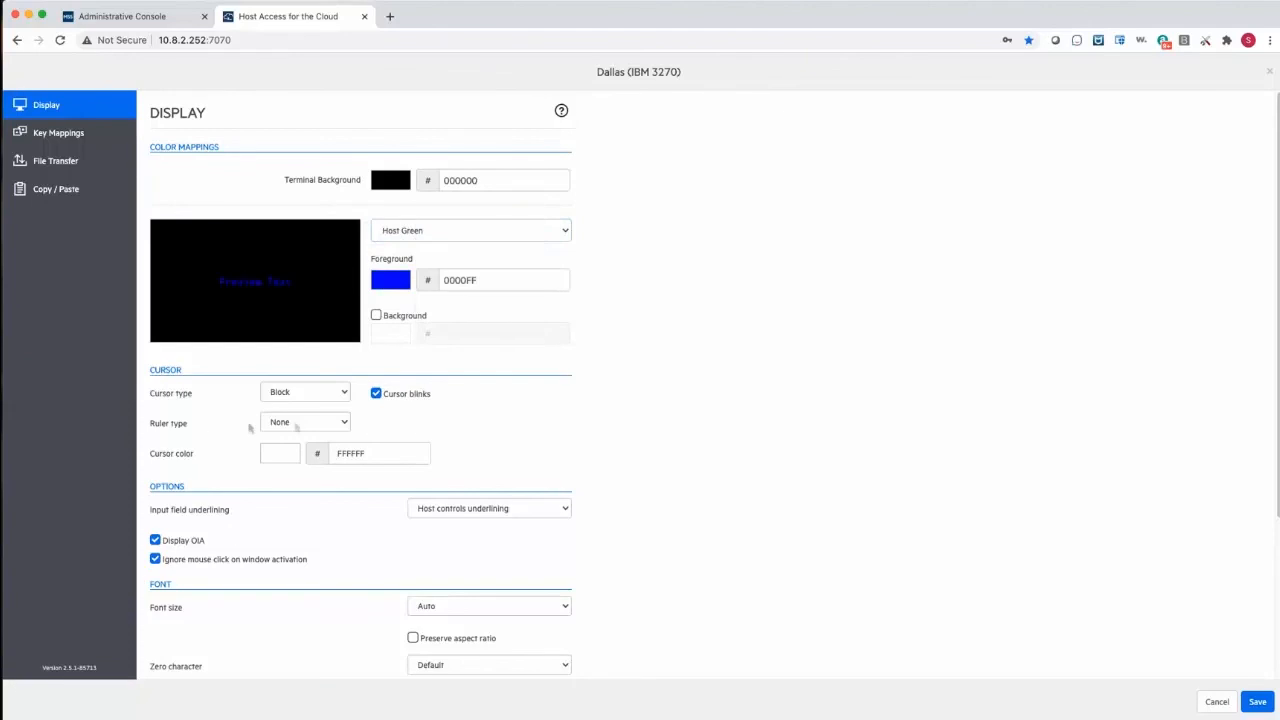
# - Set the cursor's ruler type to Crosshair and save the display settings
pyautogui.click(296, 426)
pyautogui.click(268, 465)
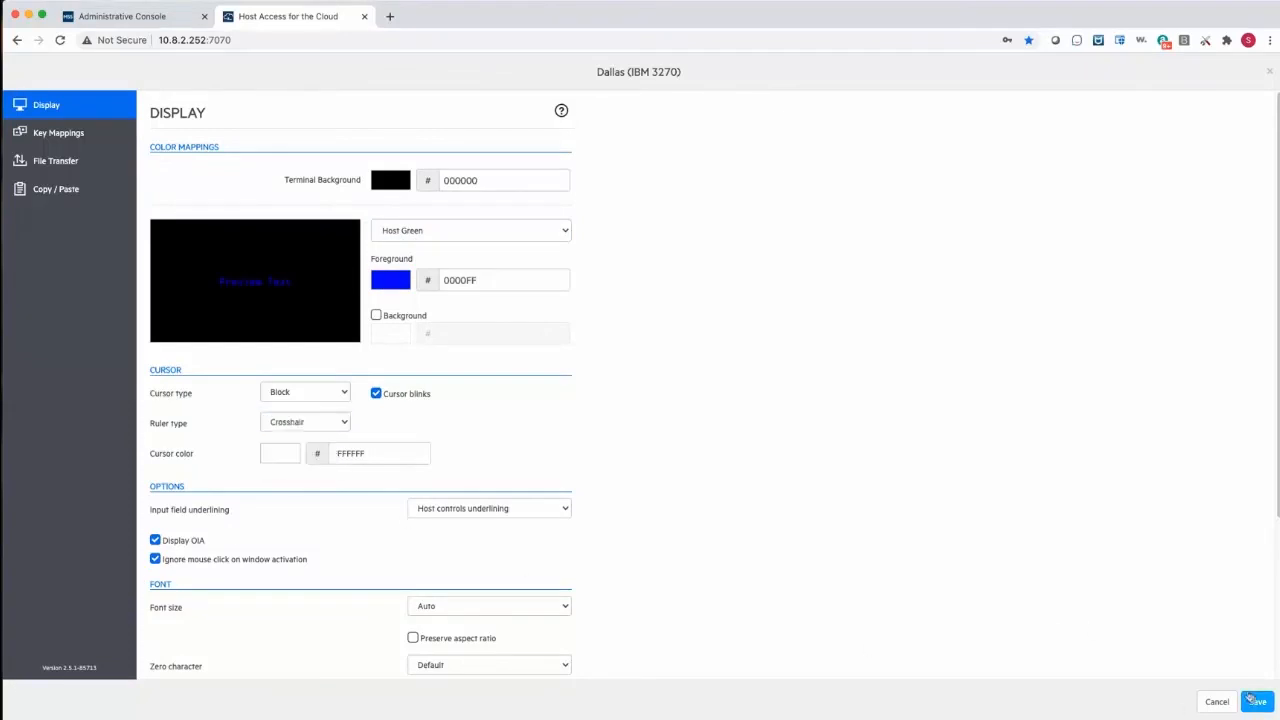
pyautogui.click(1257, 701)
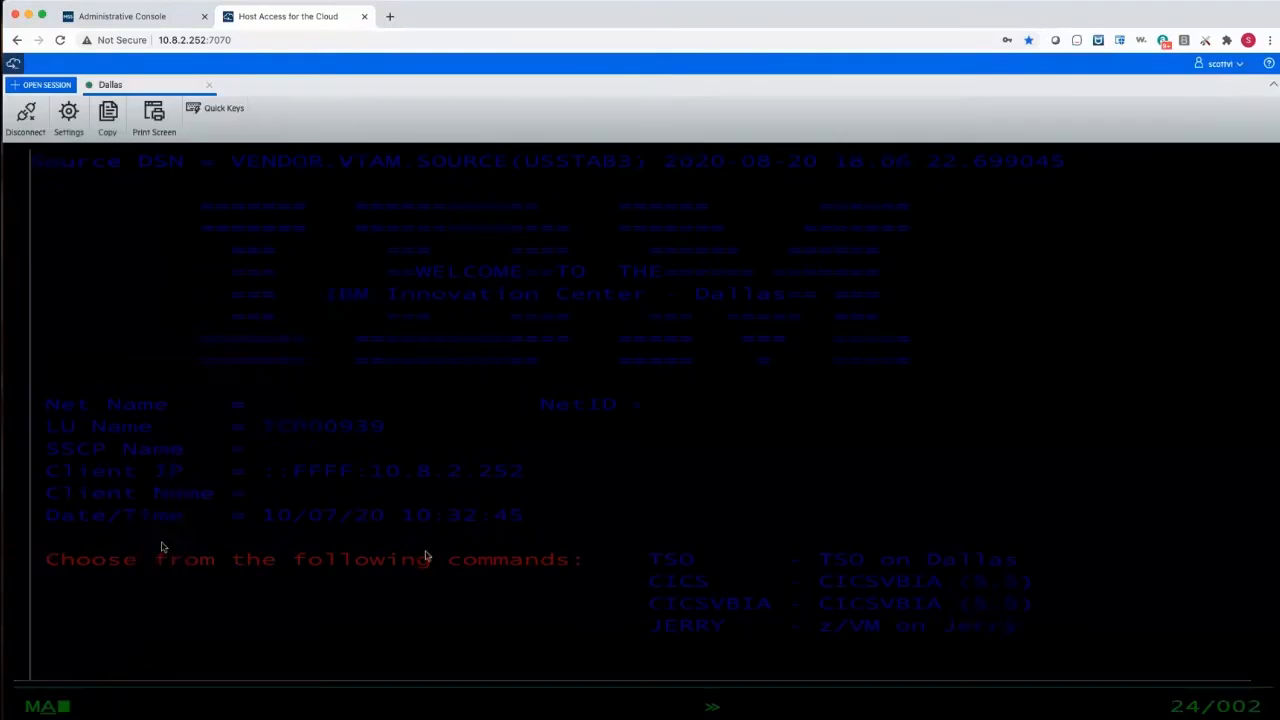
# - Open the CICS sign-on screen from the Dallas welcome screen with the command cics
pyautogui.write('ci')
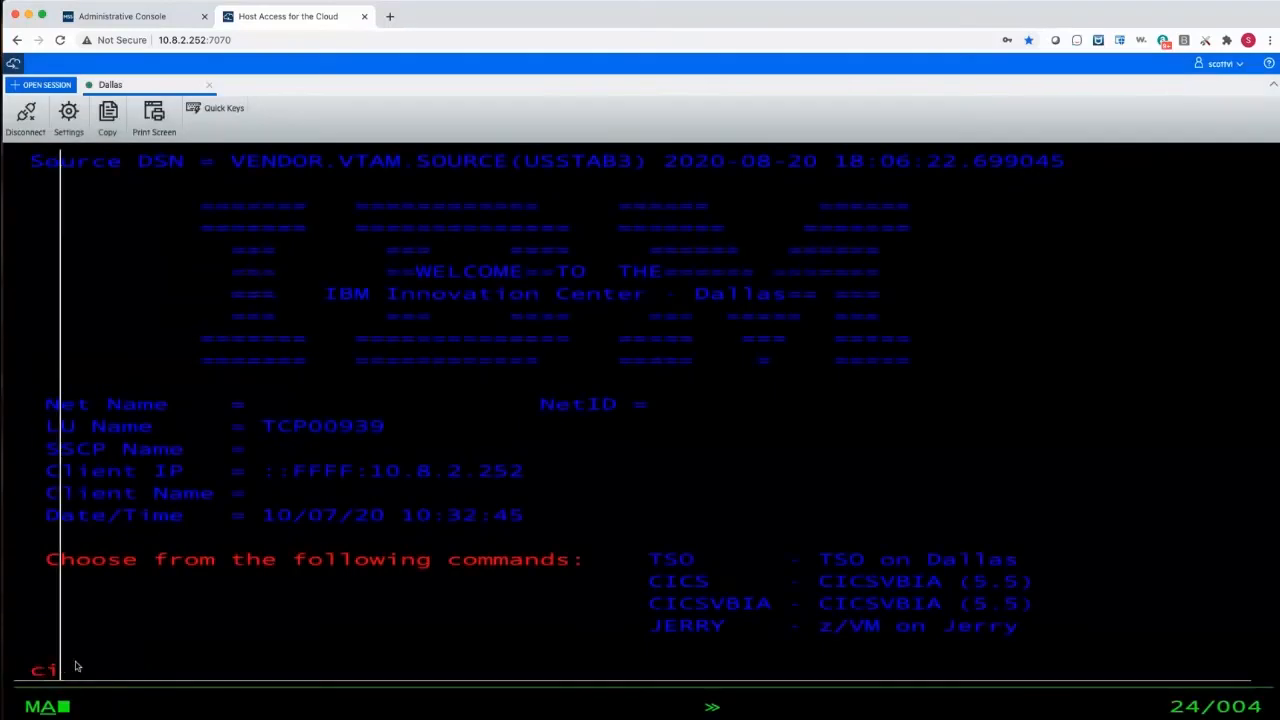
pyautogui.write('cs')
pyautogui.press('Return')
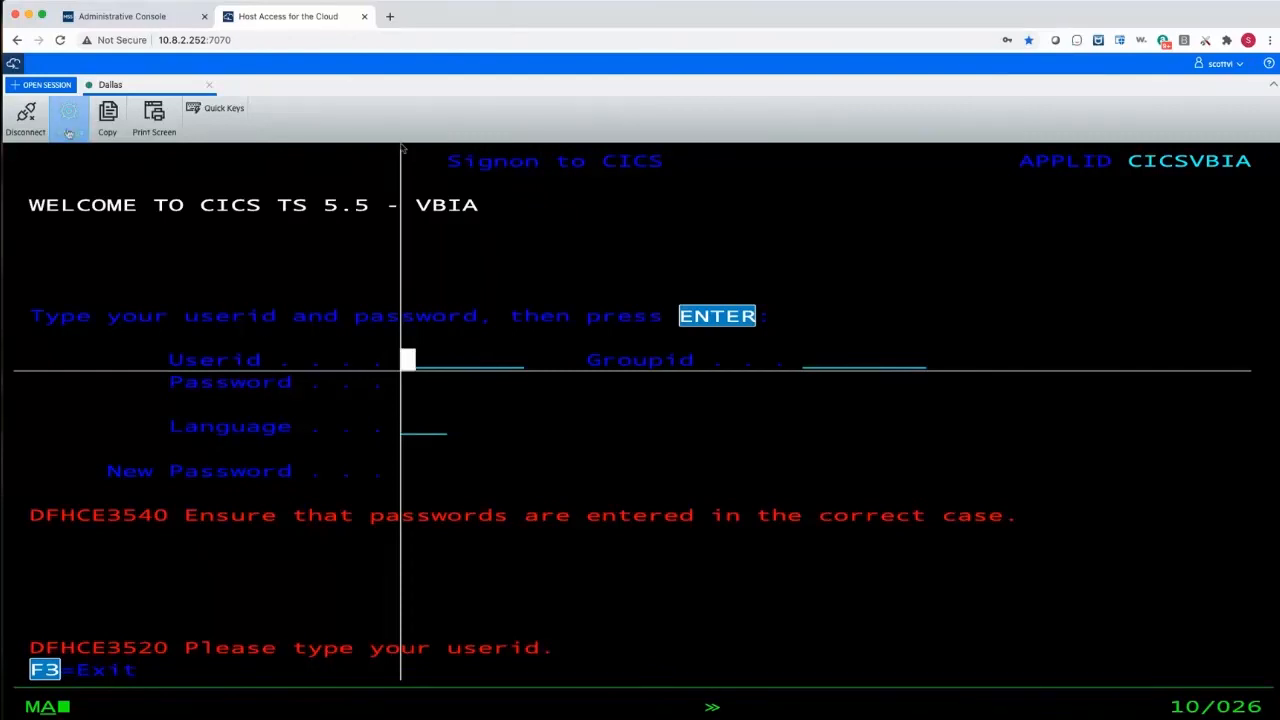
# - Disconnect the Dallas session and log out of Host Access for the Cloud
pyautogui.click(26, 117)
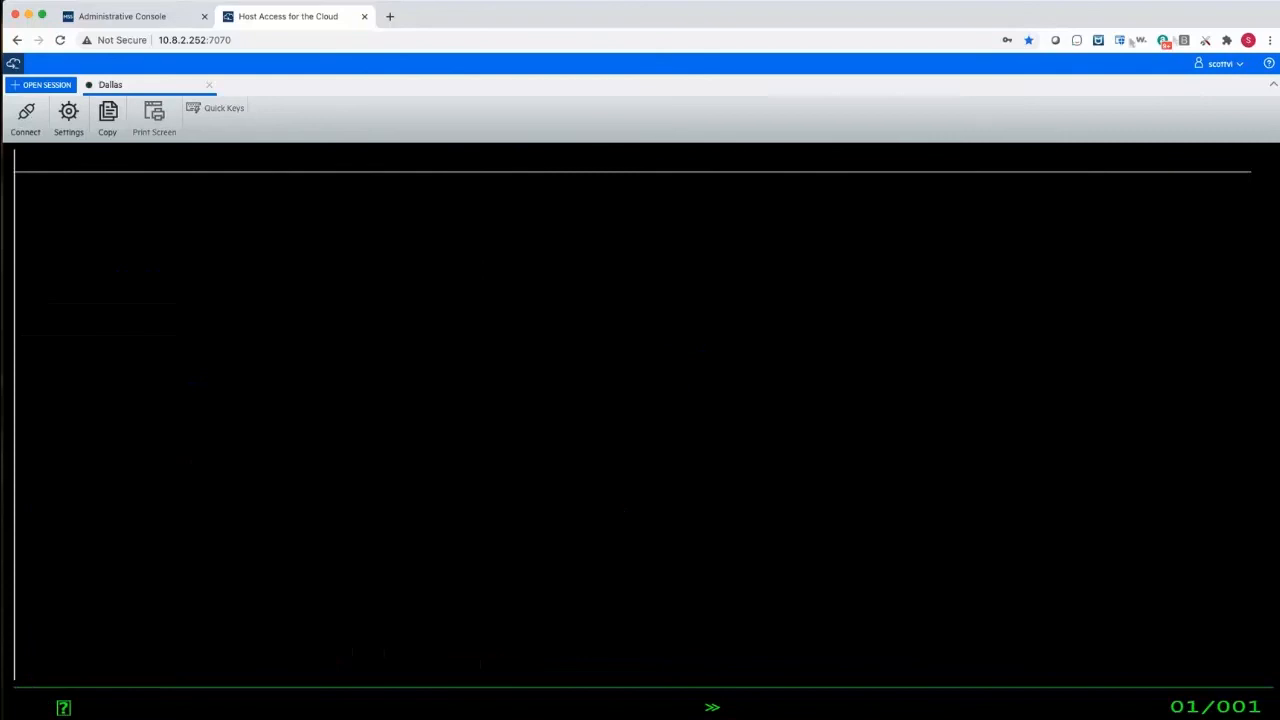
pyautogui.click(1220, 63)
pyautogui.click(1226, 84)
# - In the Administrative Console, upload DADEVPKI_ROOTCA1B.cer from the Desktop as a trusted certificate for Terminal Emulator Clients
pyautogui.click(101, 17)
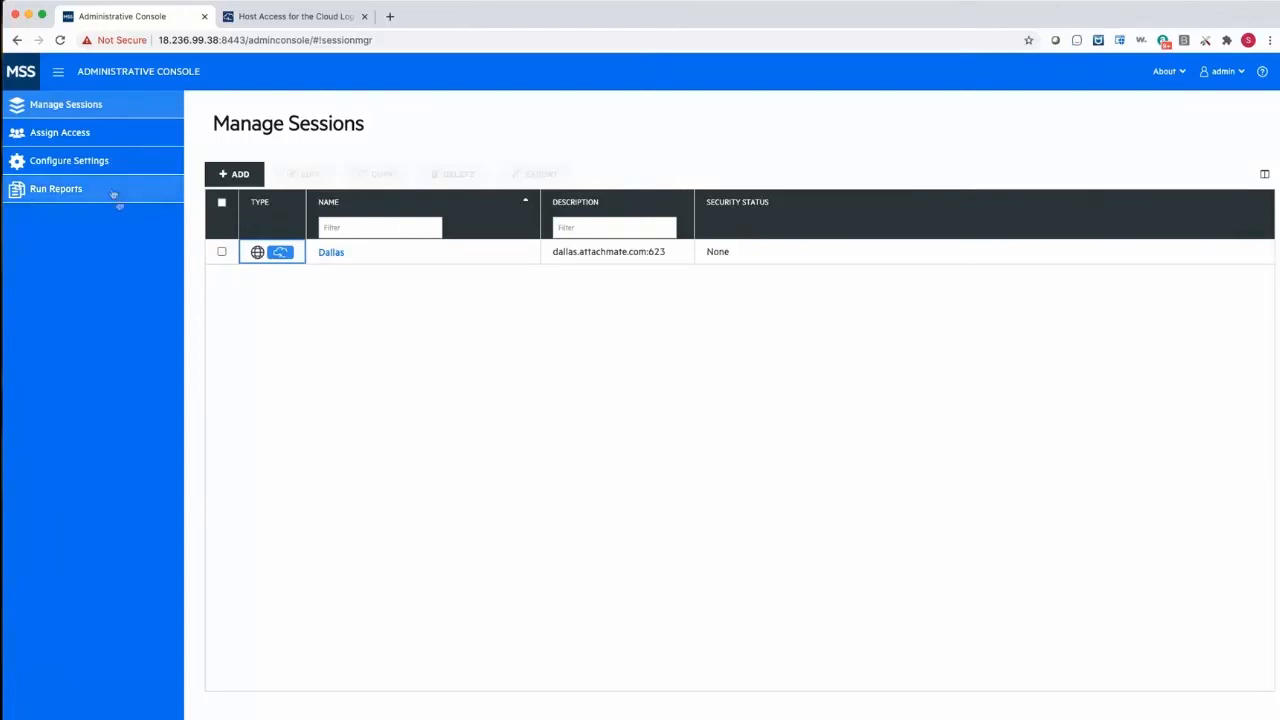
pyautogui.click(52, 166)
pyautogui.click(80, 270)
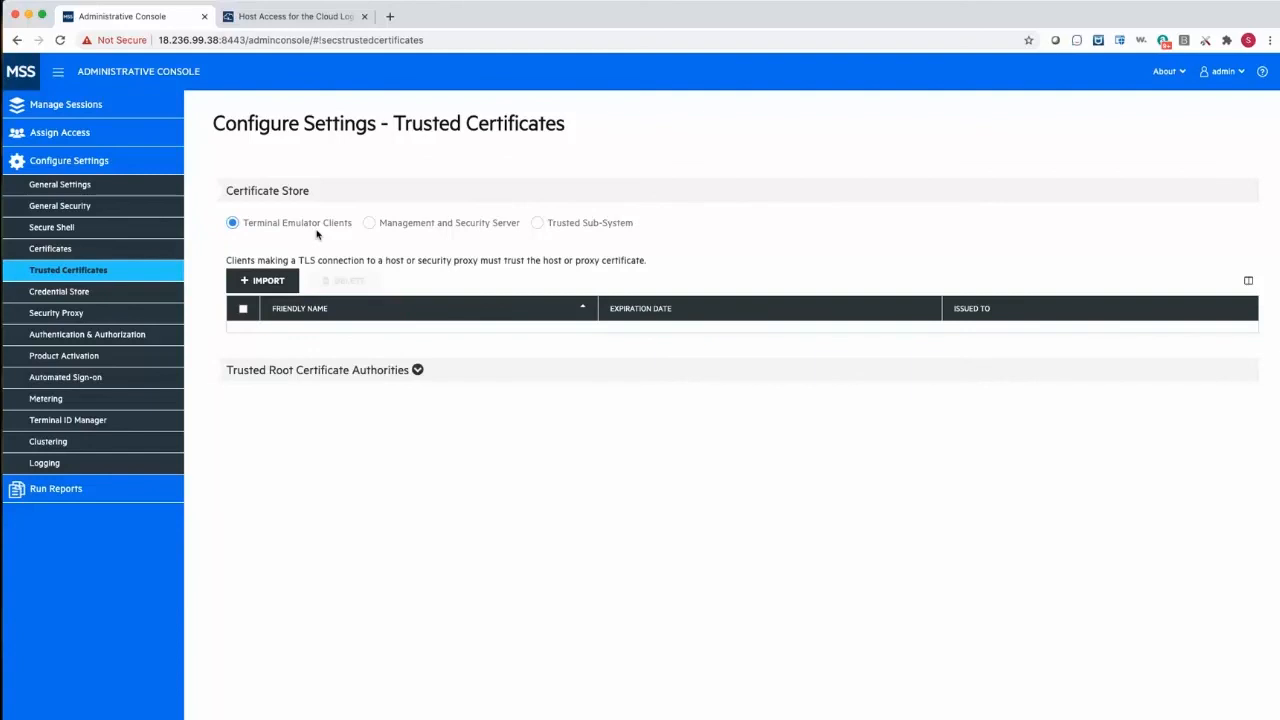
pyautogui.click(289, 289)
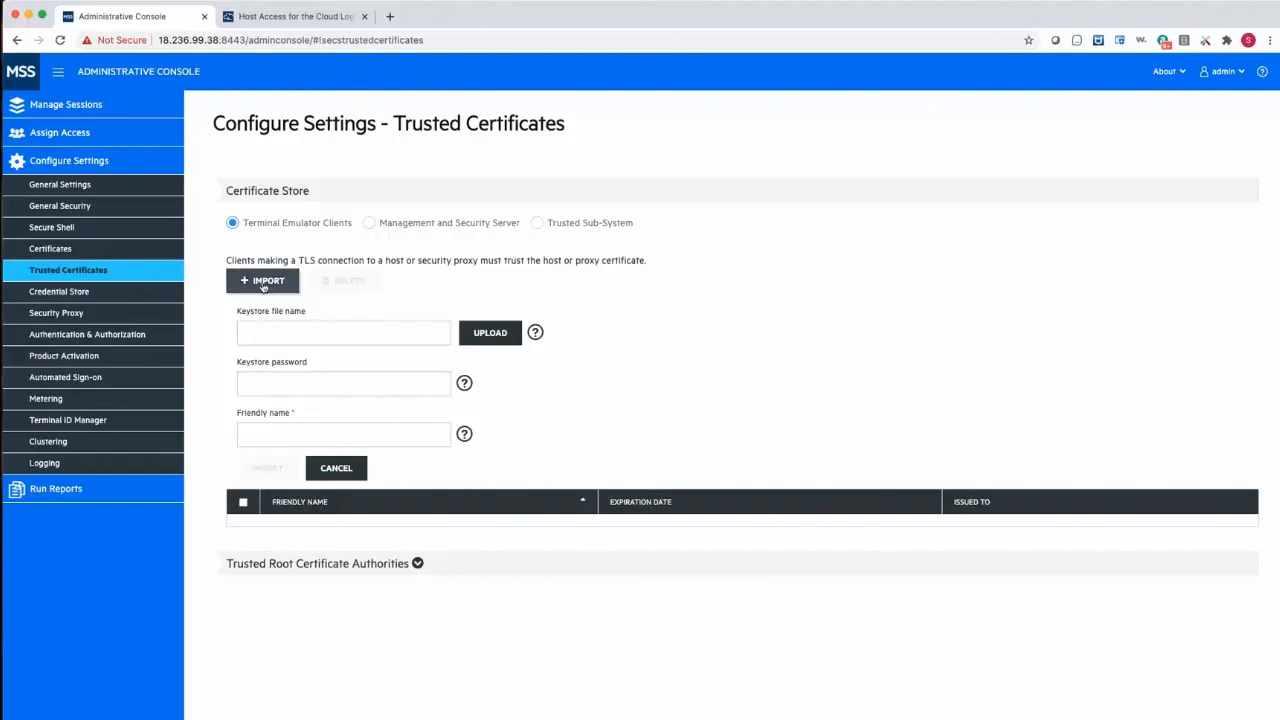
pyautogui.click(492, 340)
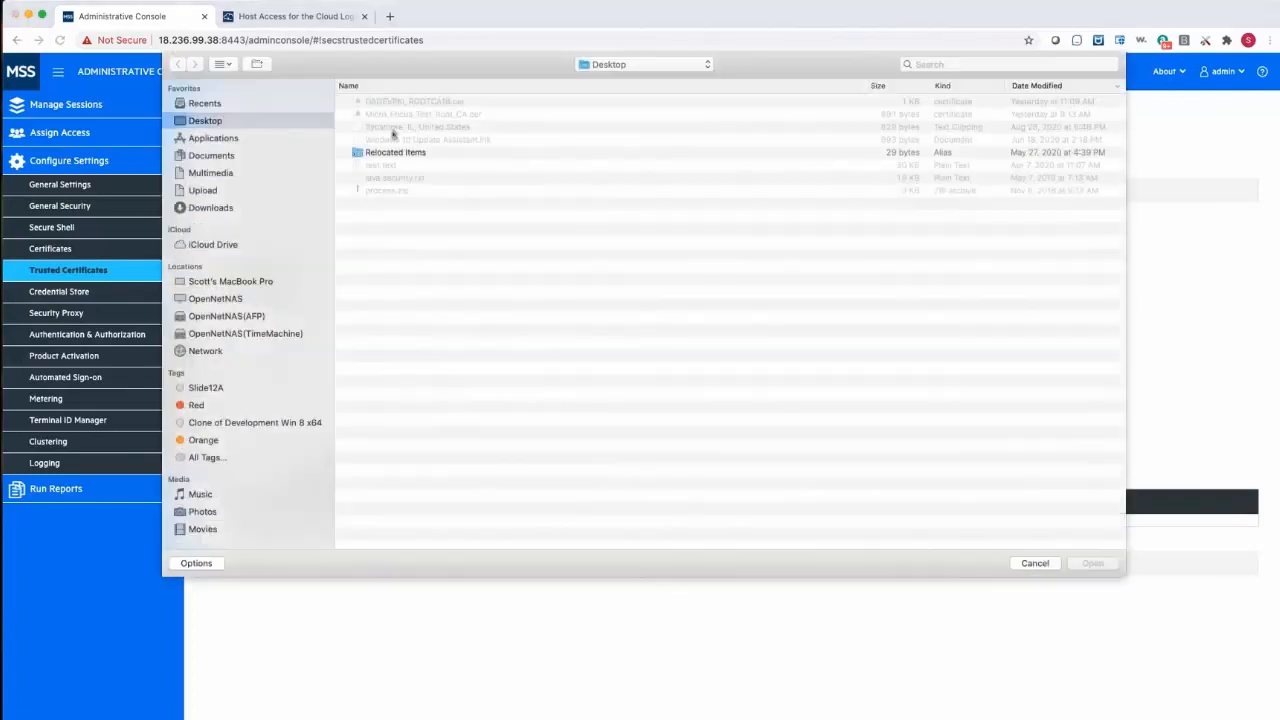
pyautogui.click(401, 103)
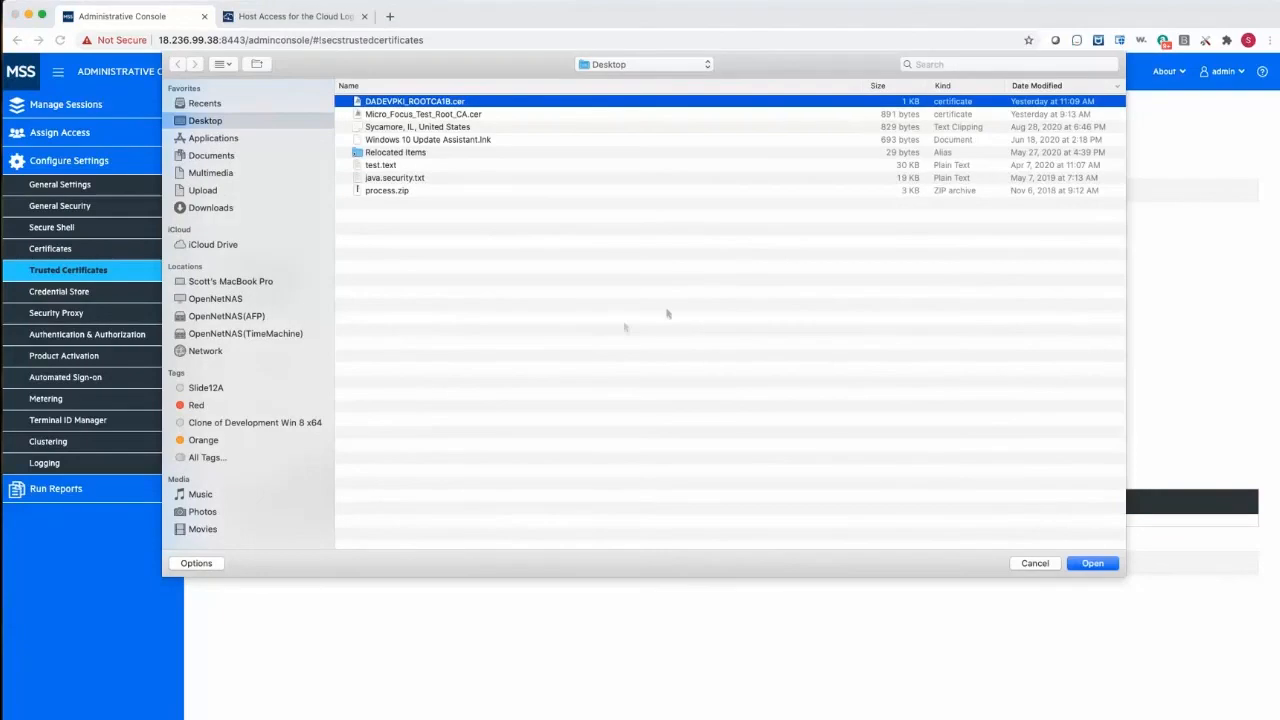
pyautogui.click(1095, 567)
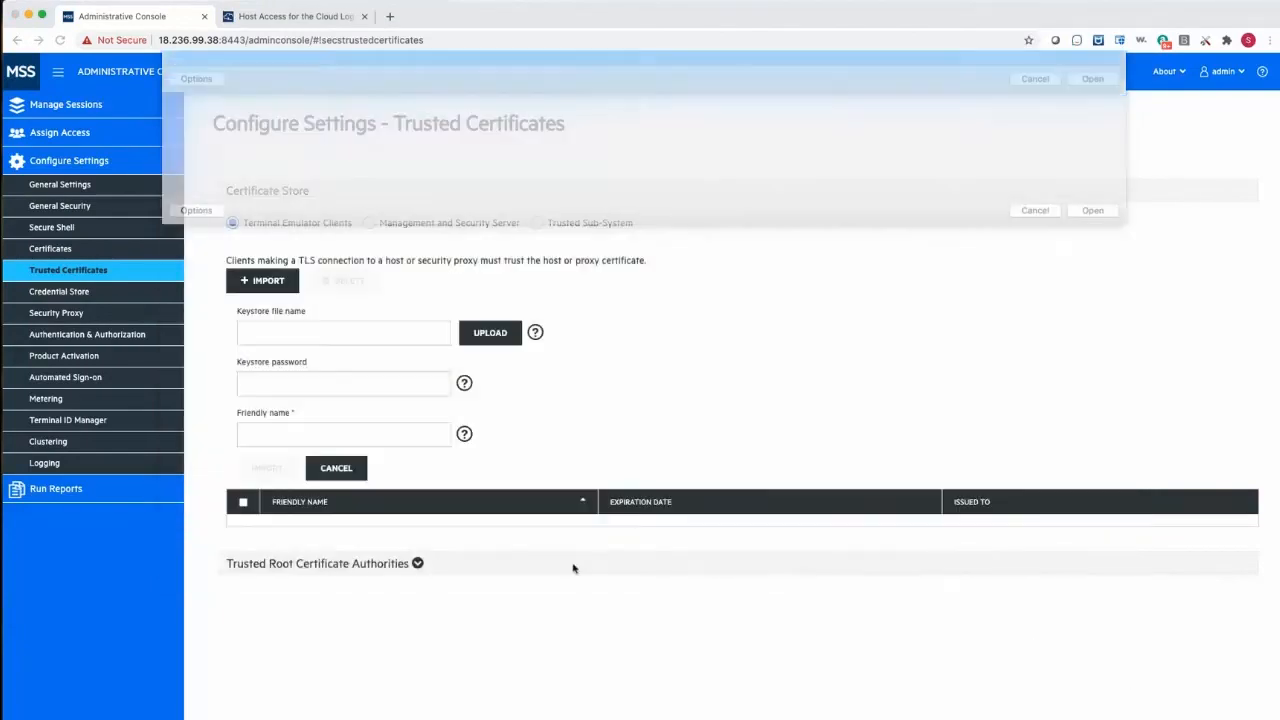
# - Give the uploaded certificate the friendly name Microfocus Hosts, import it, and check its issued-to details
pyautogui.click(300, 439)
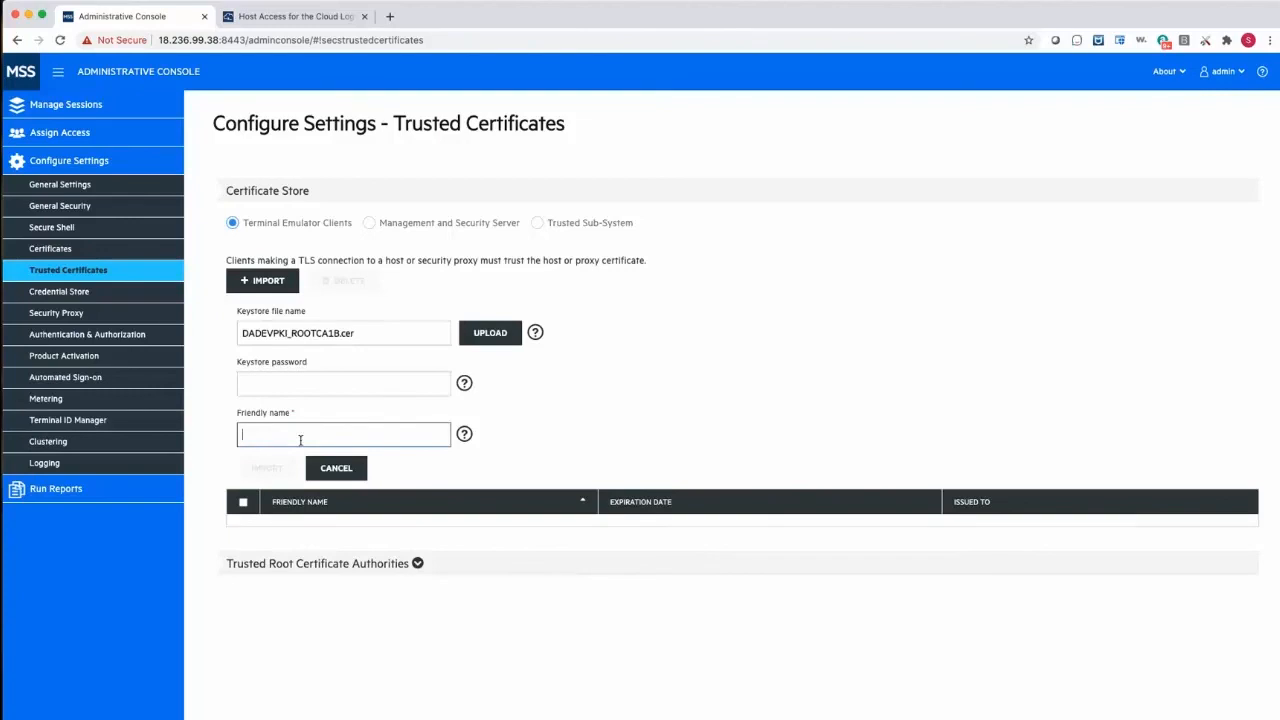
pyautogui.click(268, 452)
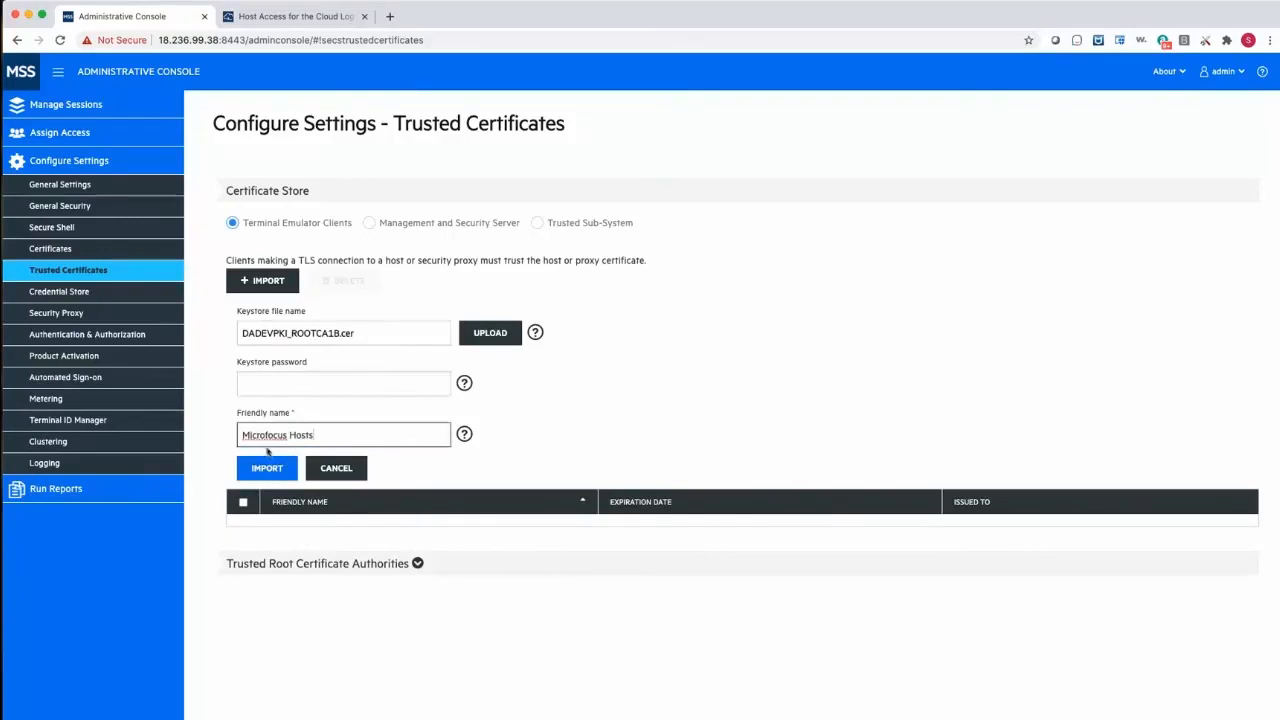
pyautogui.click(269, 478)
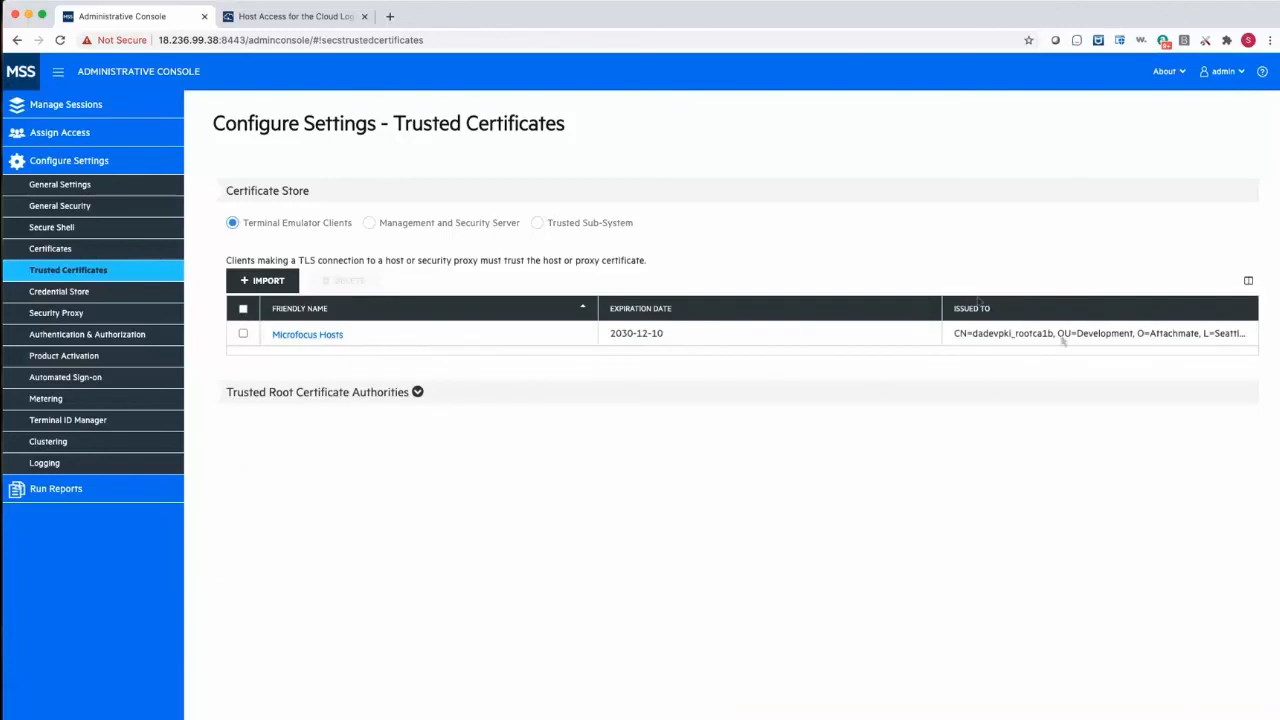
pyautogui.moveTo(973, 333); pyautogui.dragTo(1237, 334)
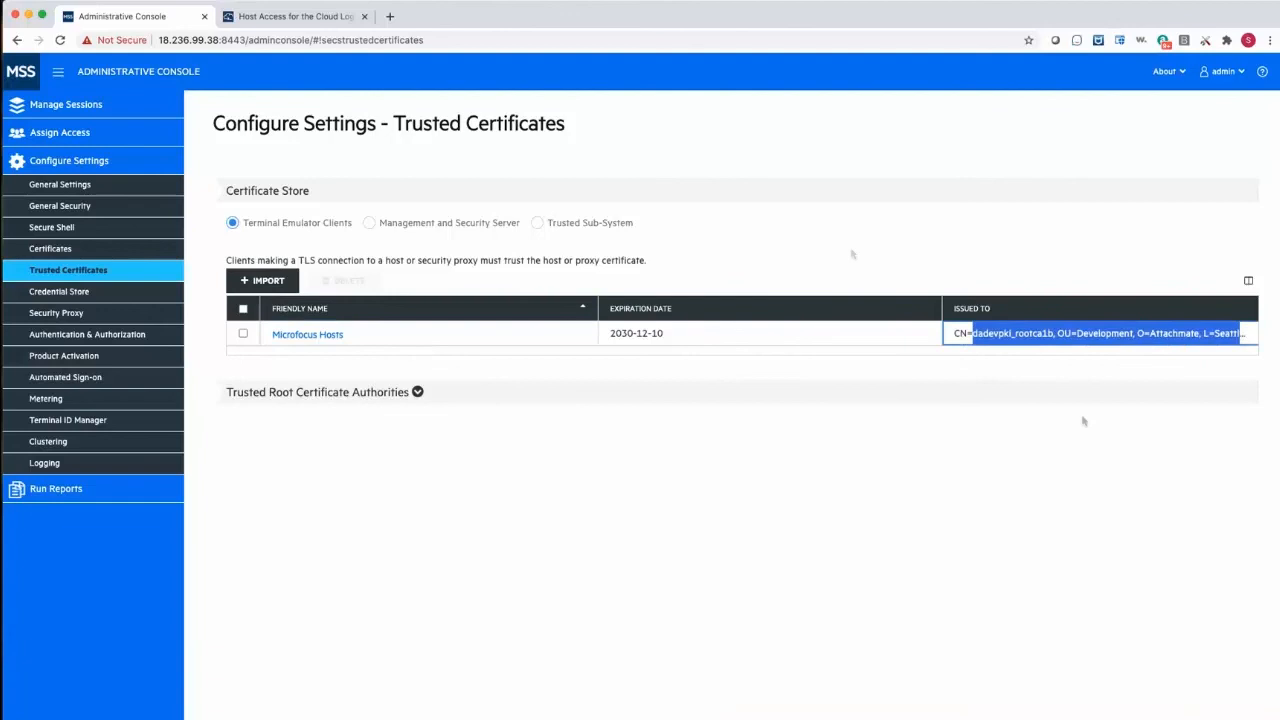
pyautogui.click(795, 344)
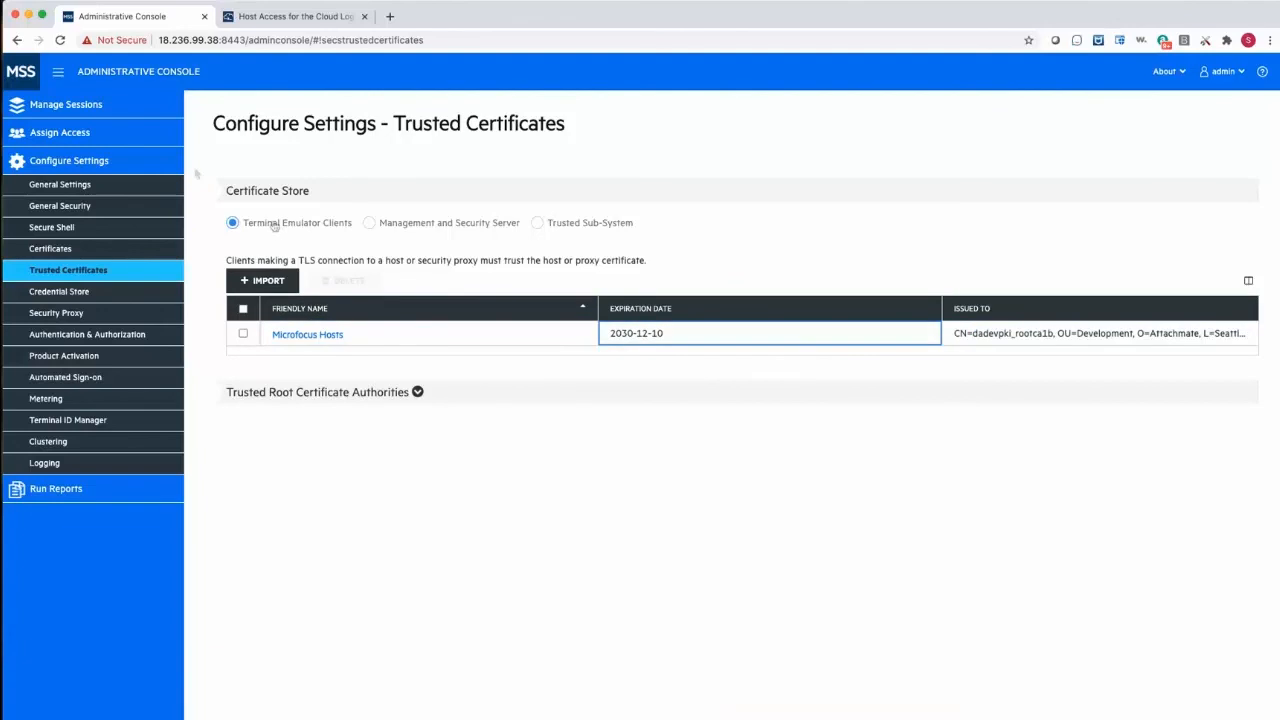
# - Launch the Dallas session for editing, set its connection port to 823 and TLS/SSL security to TLS 1.2, and save
pyautogui.click(65, 104)
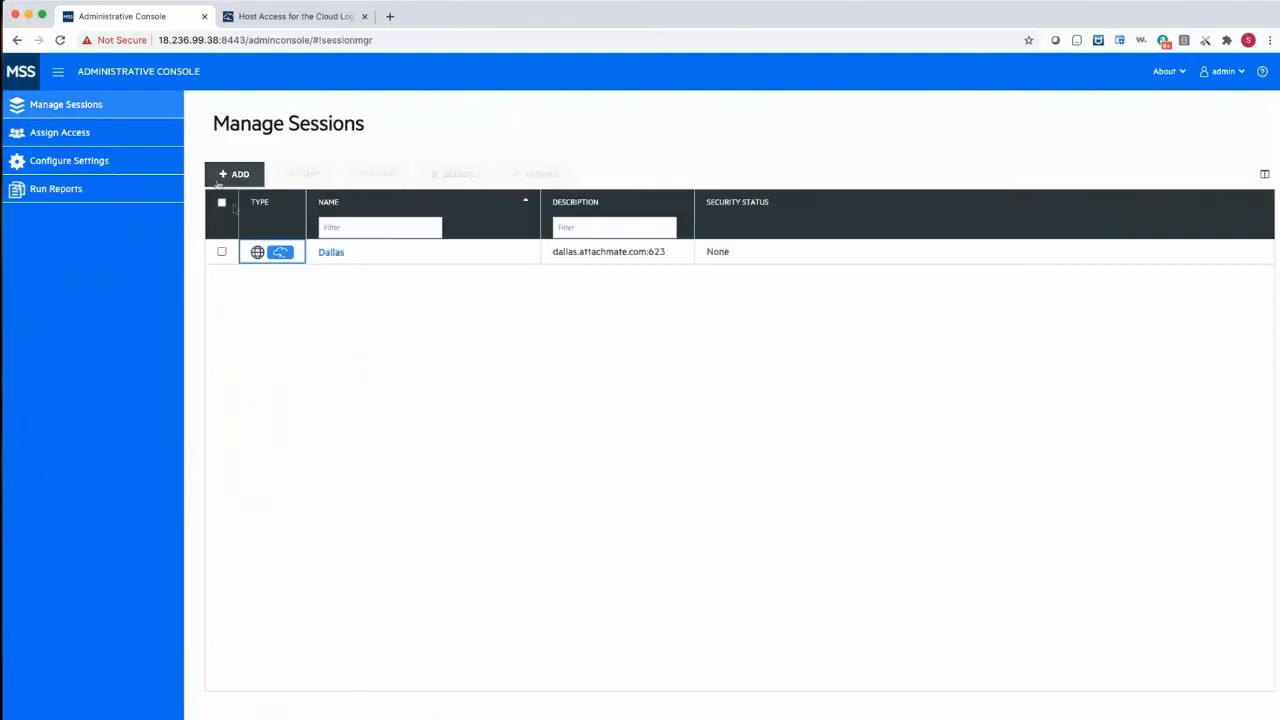
pyautogui.click(336, 252)
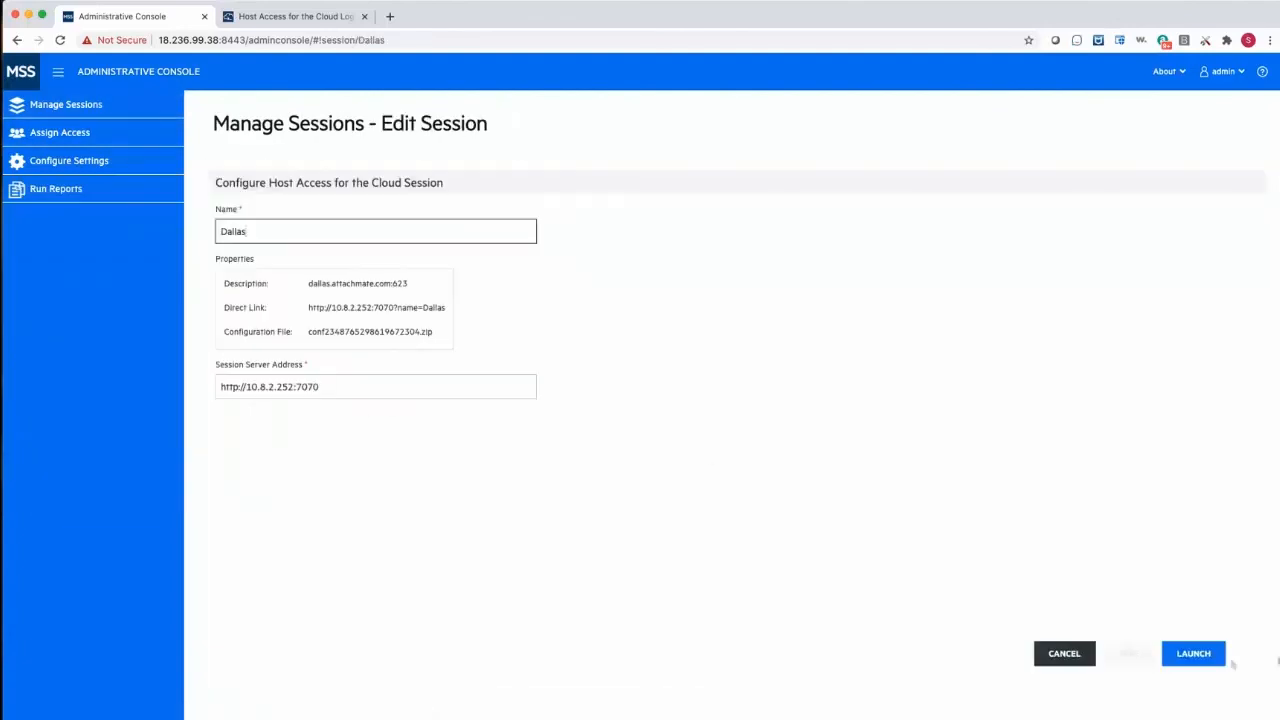
pyautogui.click(1195, 656)
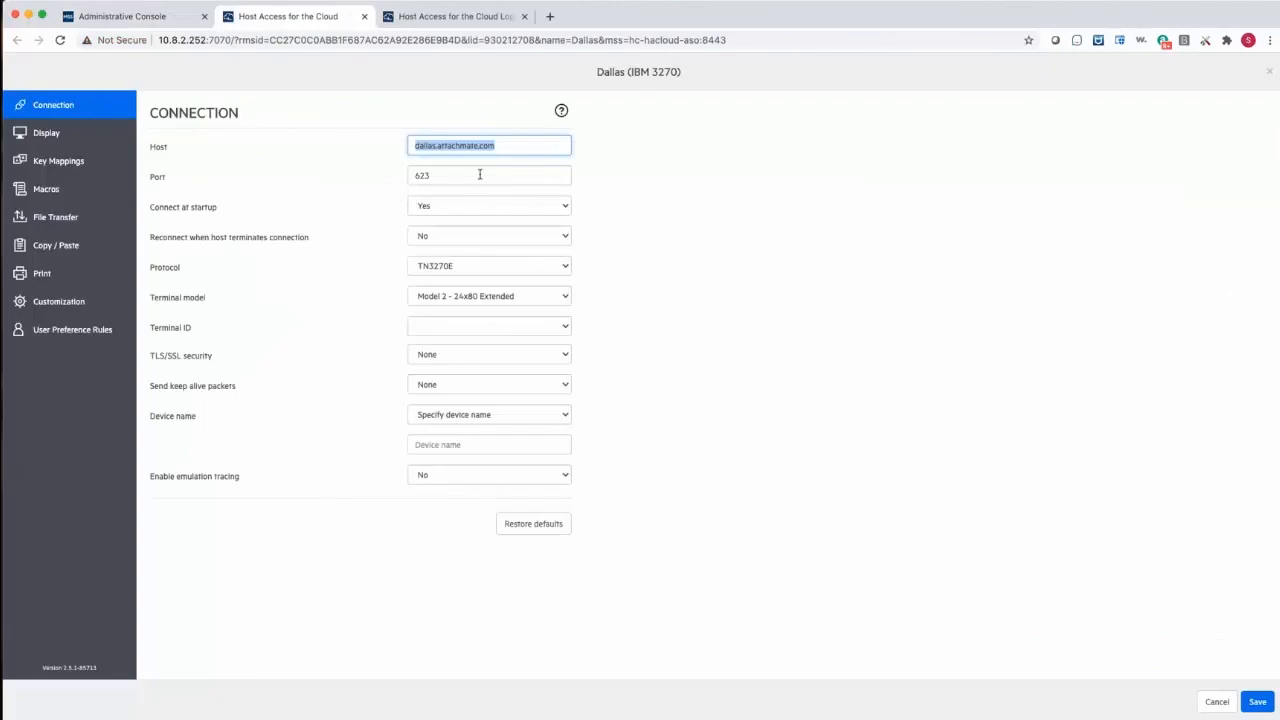
pyautogui.moveTo(480, 174); pyautogui.dragTo(388, 181)
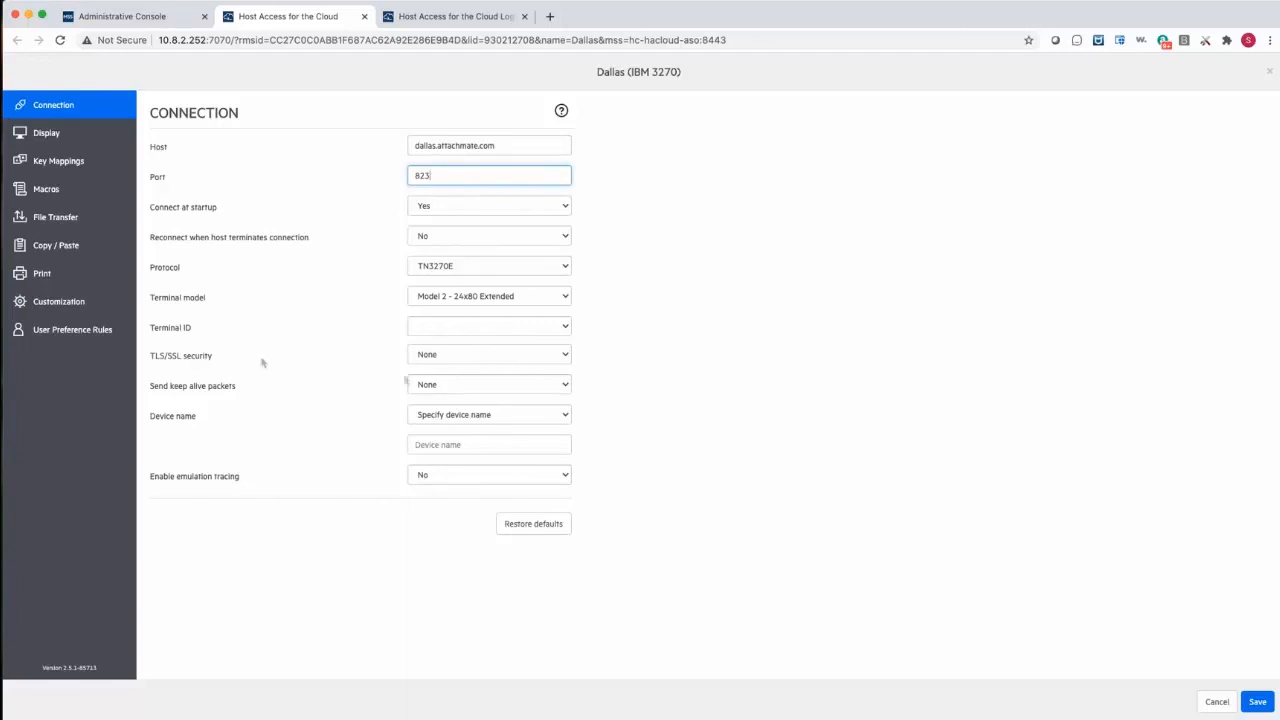
pyautogui.click(437, 362)
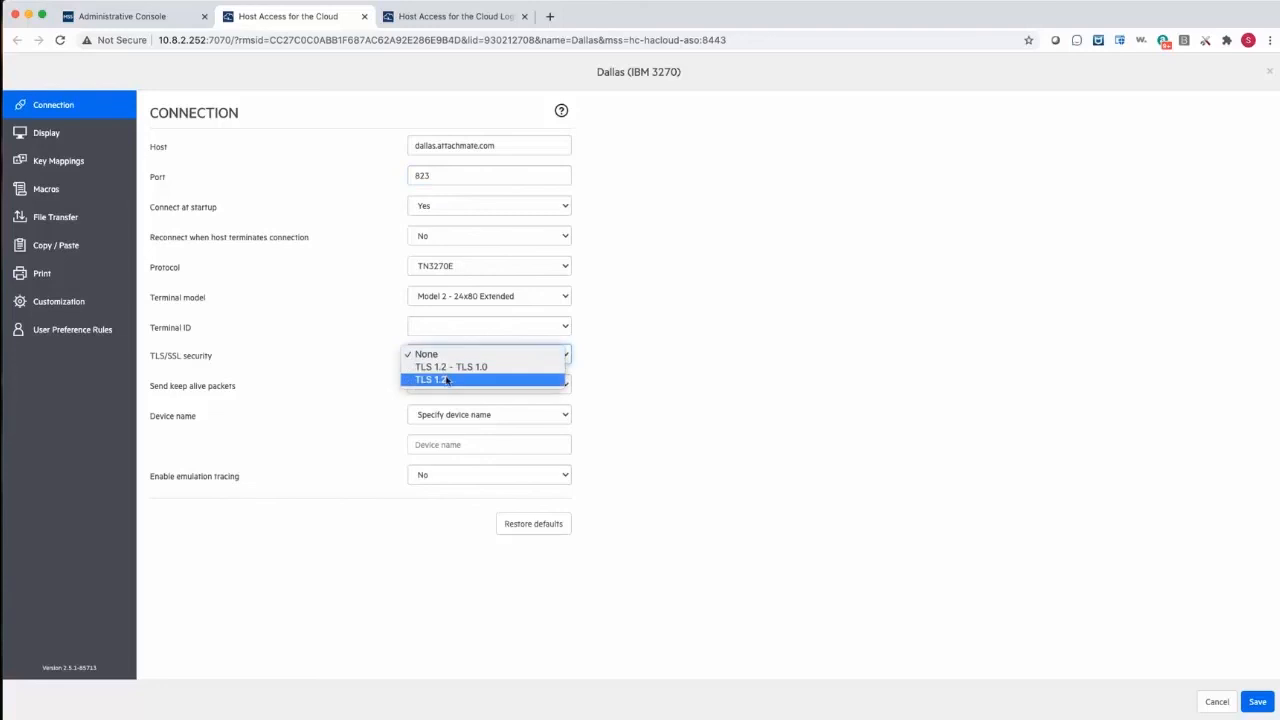
pyautogui.click(446, 380)
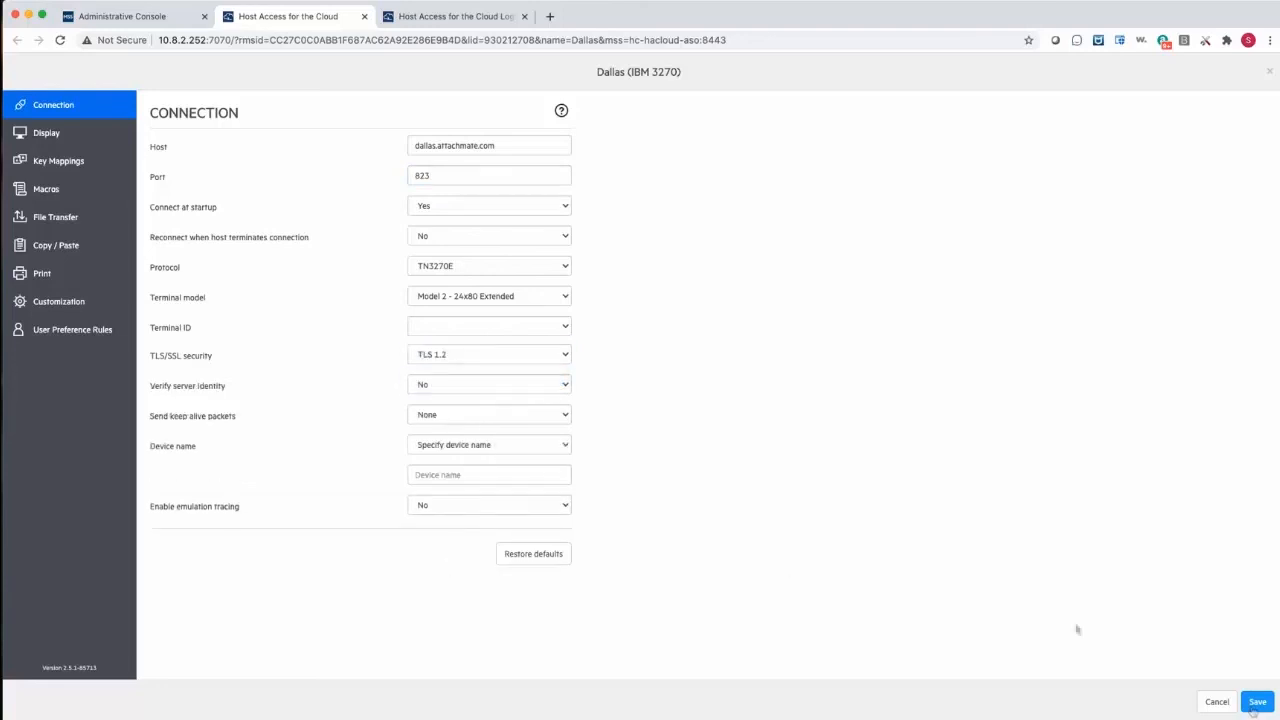
pyautogui.click(1255, 703)
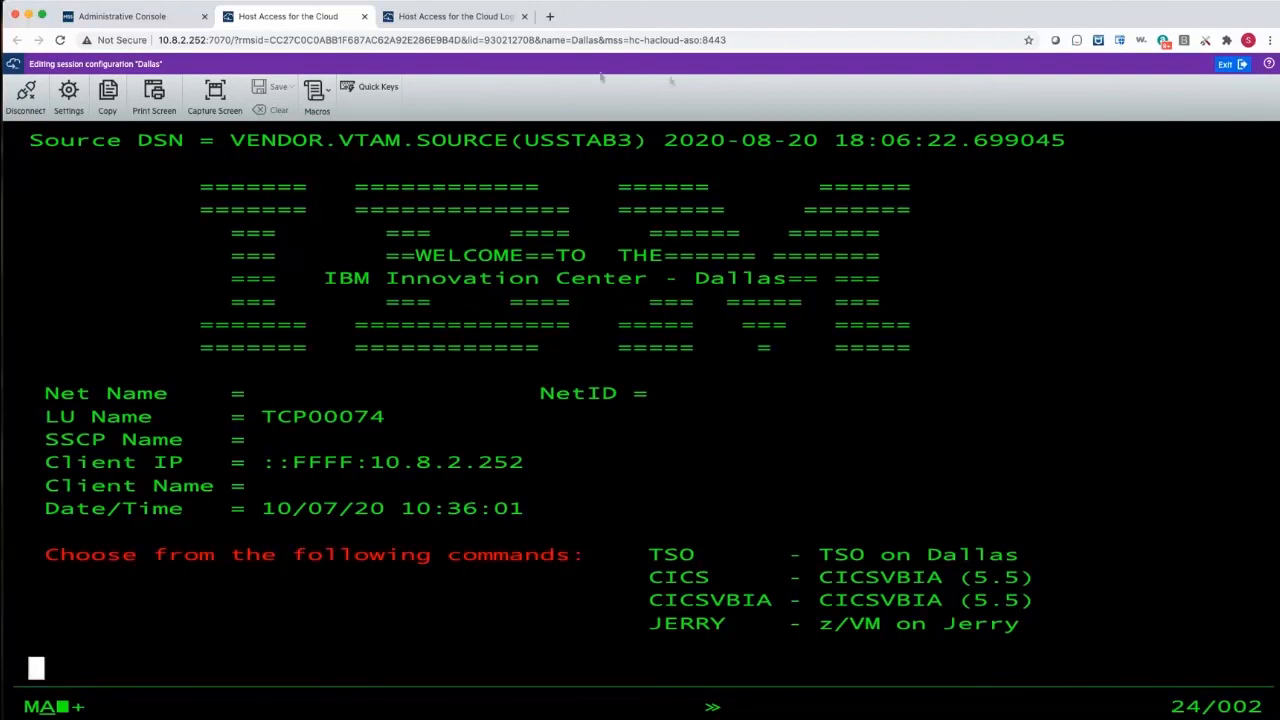
# - Exit the session editor and check the Dallas entry's description and security status in the session list
pyautogui.click(1229, 64)
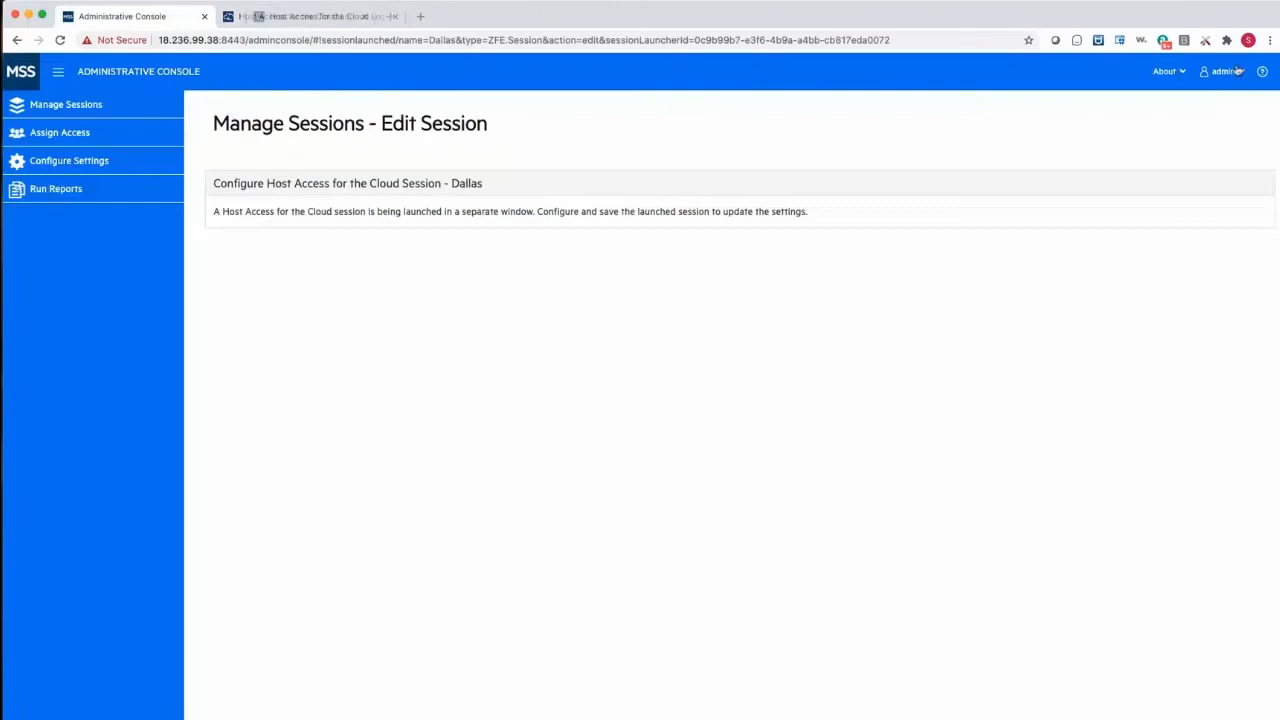
pyautogui.click(36, 110)
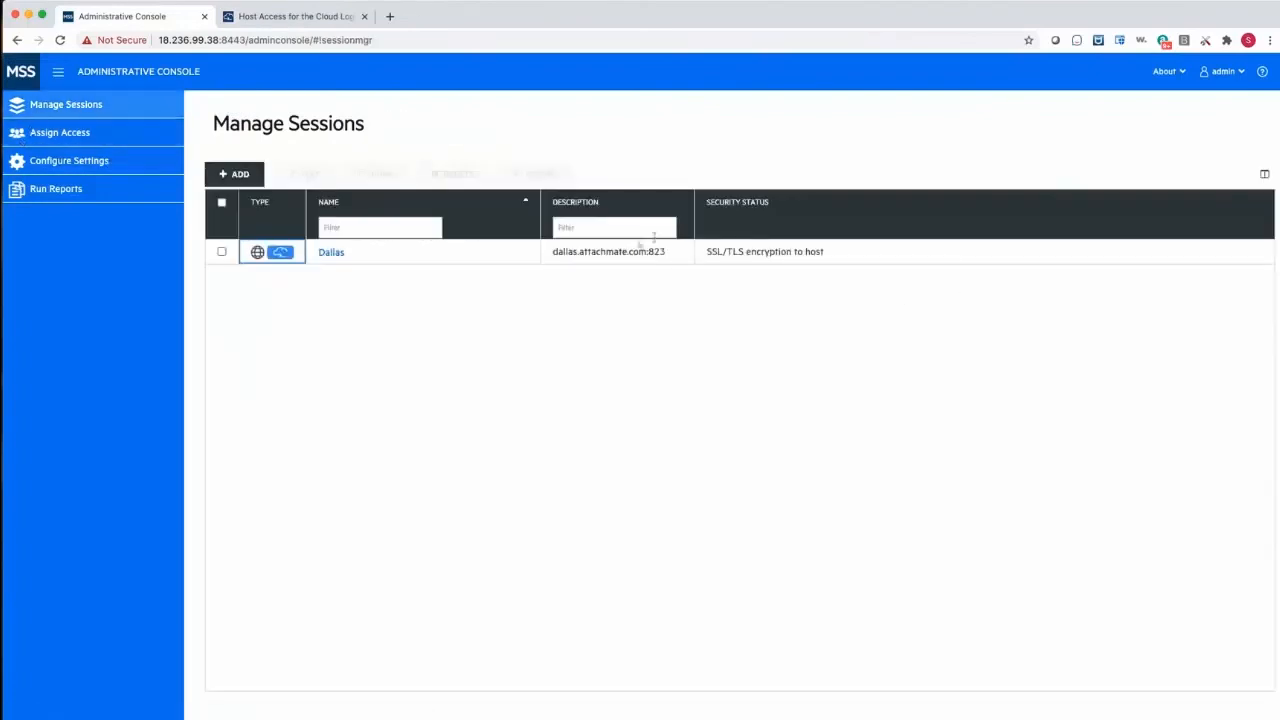
pyautogui.click(557, 233)
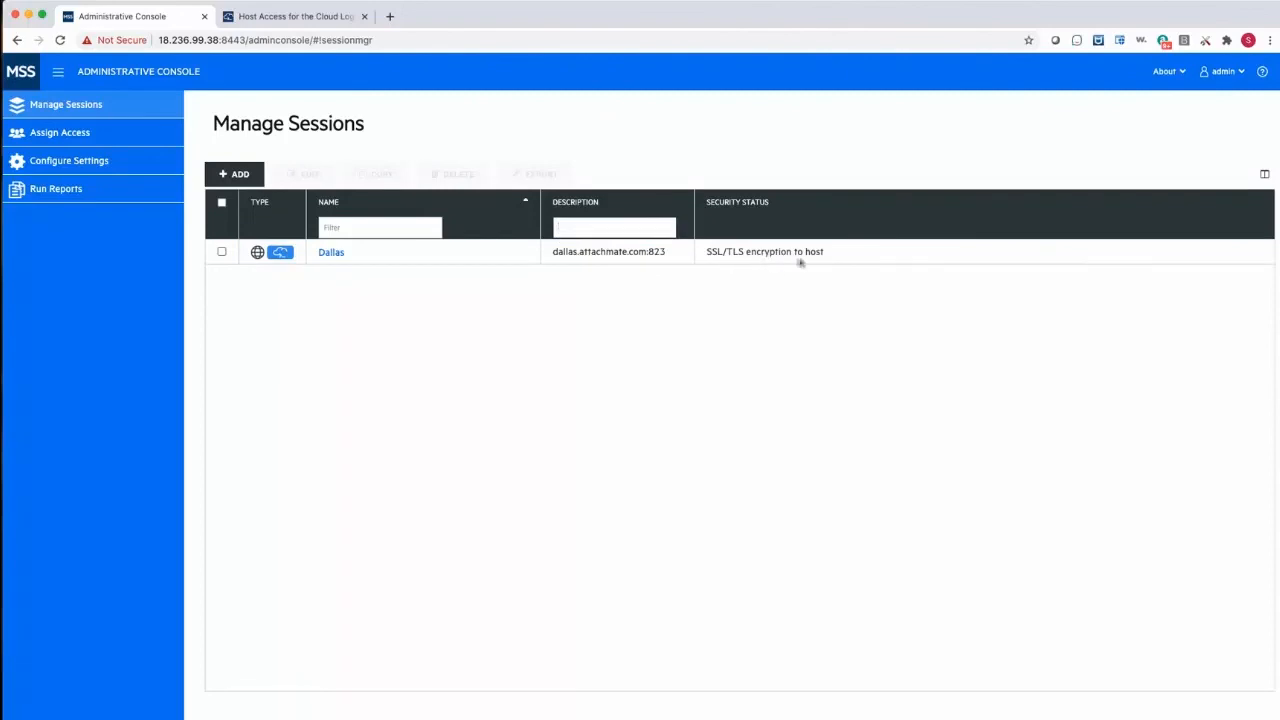
# - Return to Host Access for the Cloud, log in with the account username and password, and reopen the Dallas session over its TLS connection
pyautogui.click(318, 16)
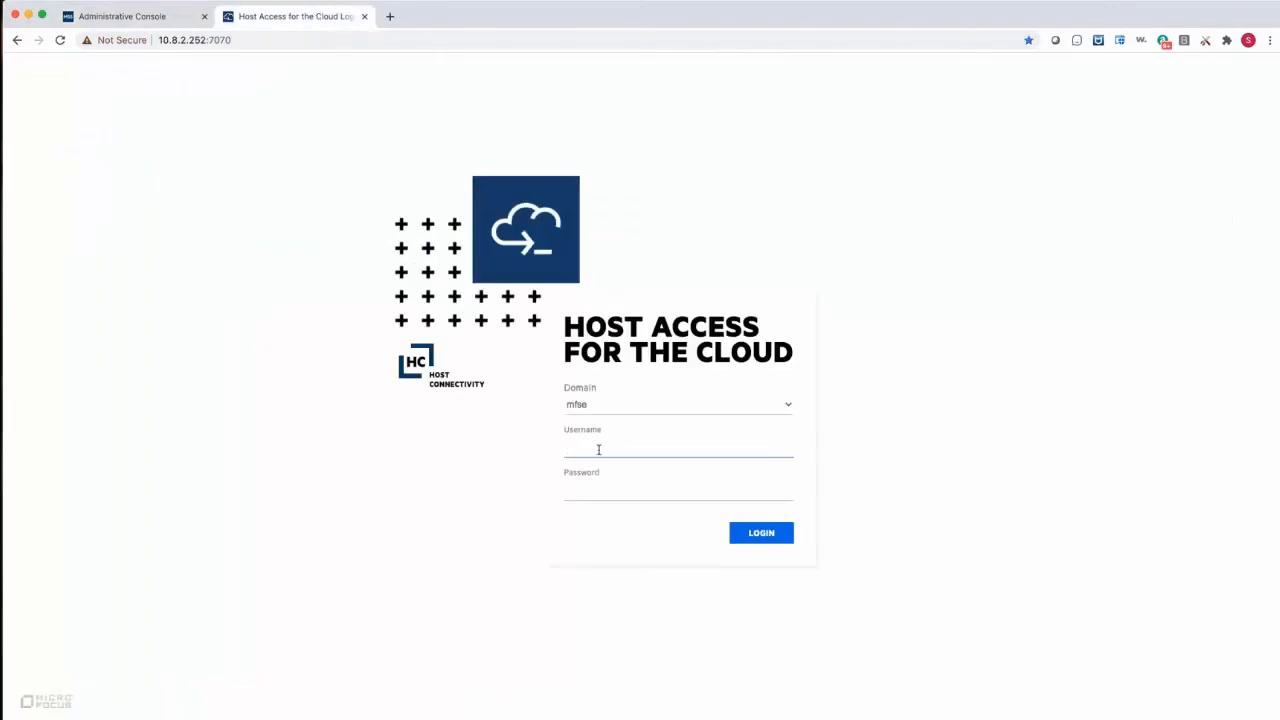
pyautogui.write('scott')
pyautogui.press('Return')
pyautogui.click(508, 129)
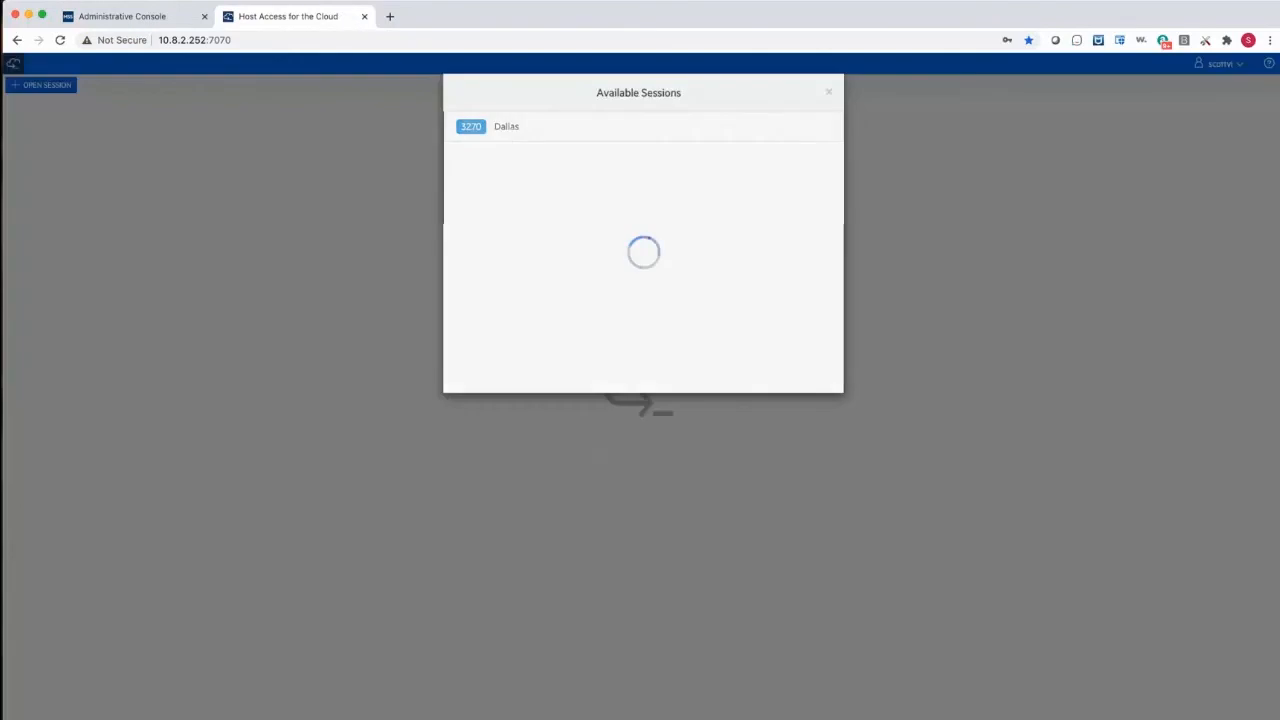